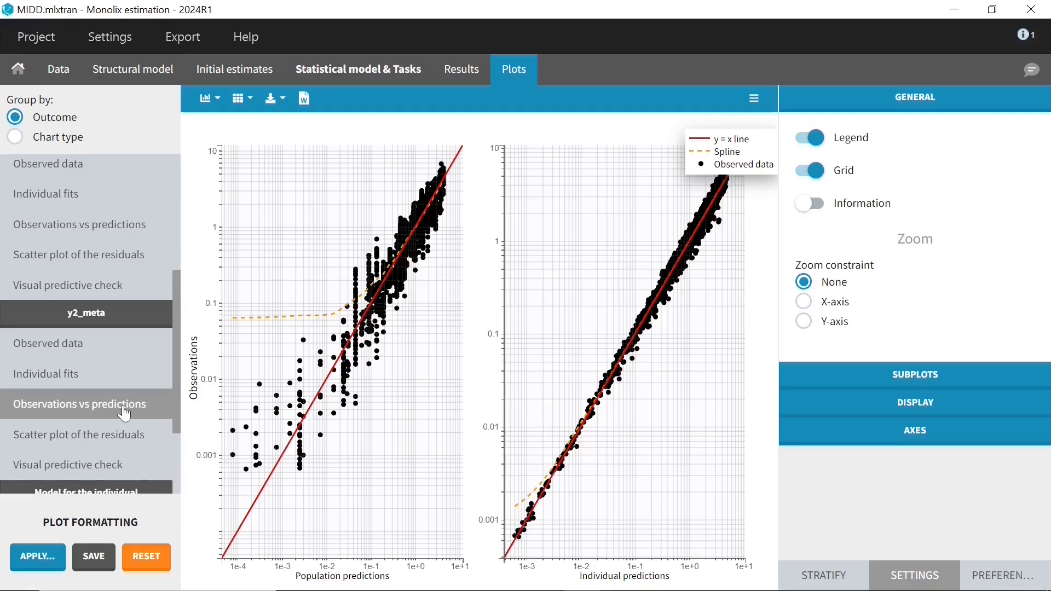
# - Review the y2_meta residual scatter and visual predictive check plots, the random effects correlations, and individual parameters vs covariates
pyautogui.click(125, 438)
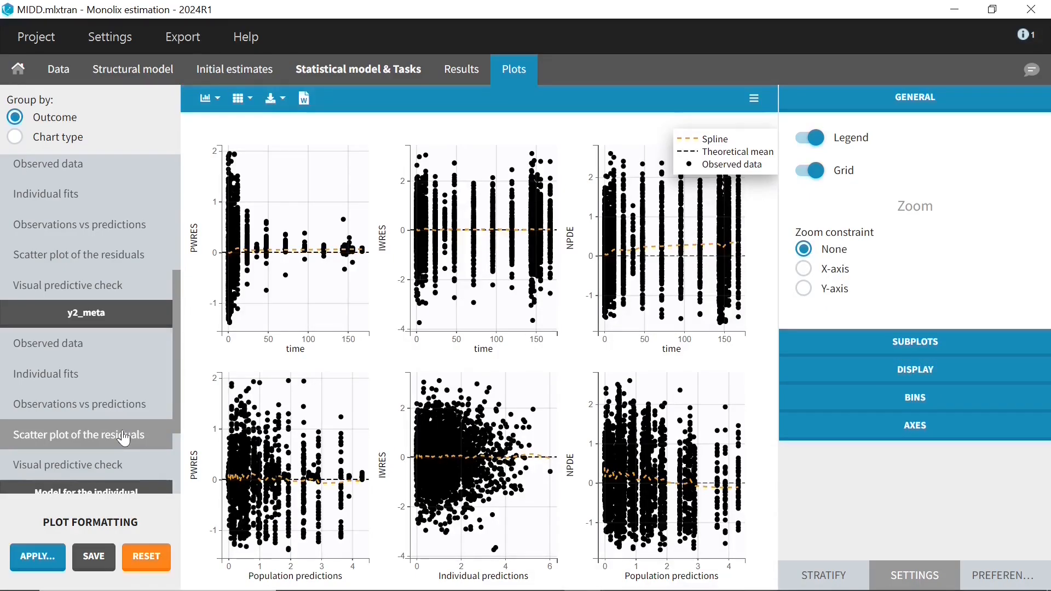
pyautogui.click(126, 466)
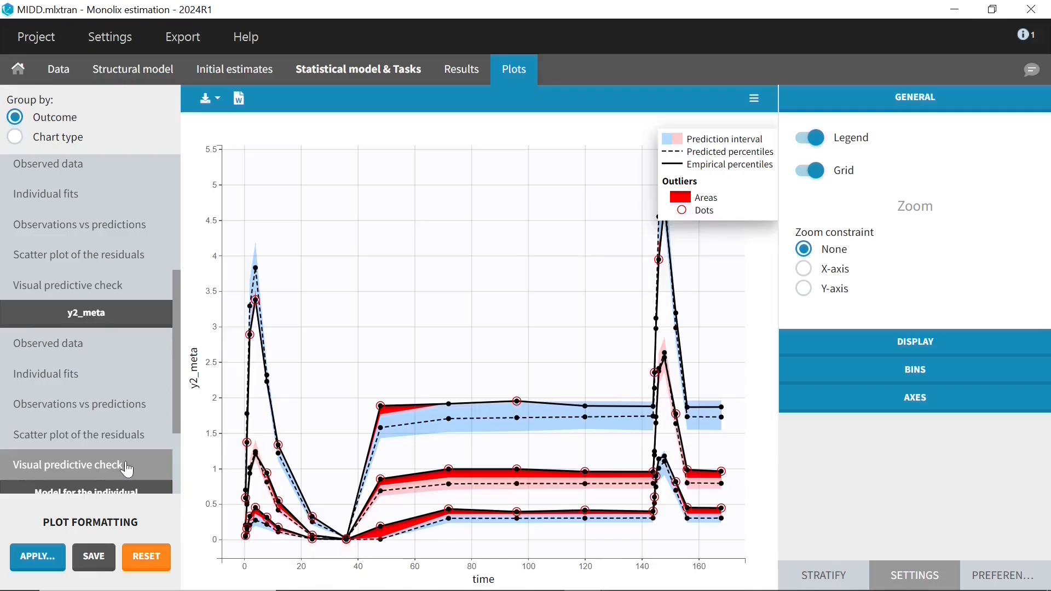
pyautogui.scroll(-3, 127, 469)
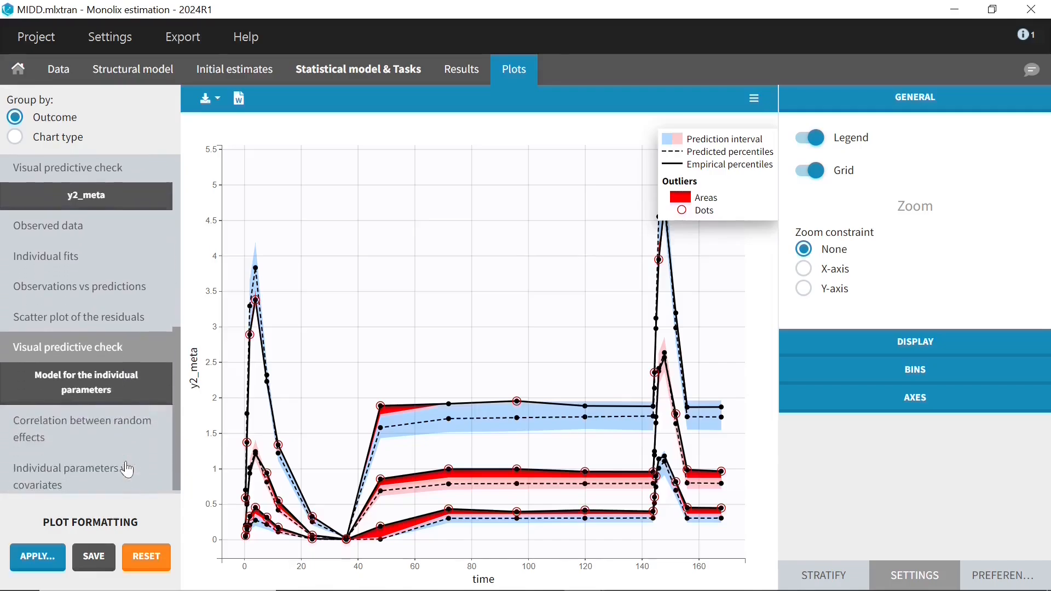
pyautogui.click(125, 438)
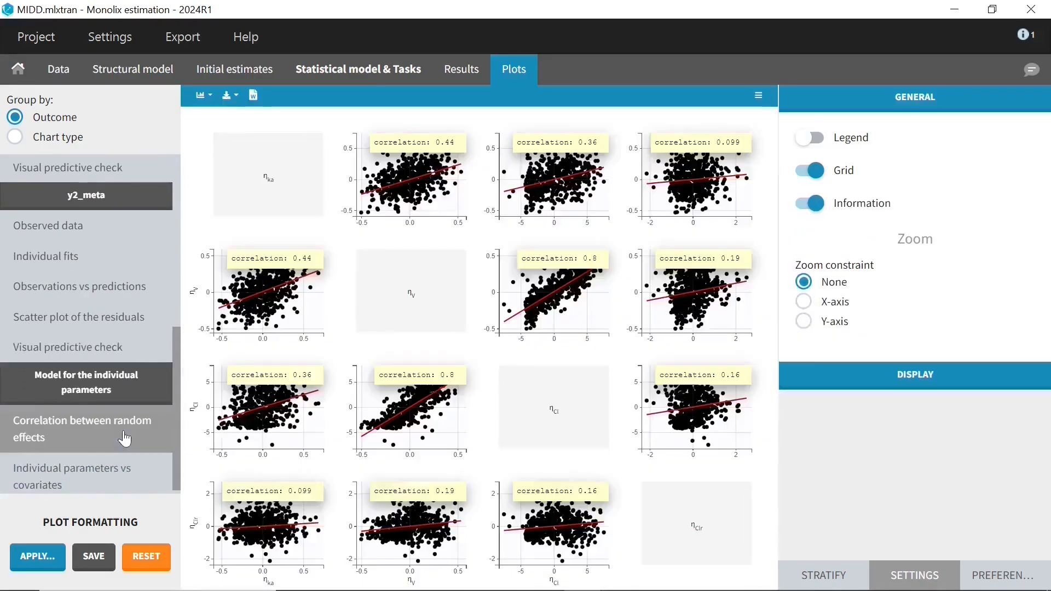
pyautogui.click(122, 469)
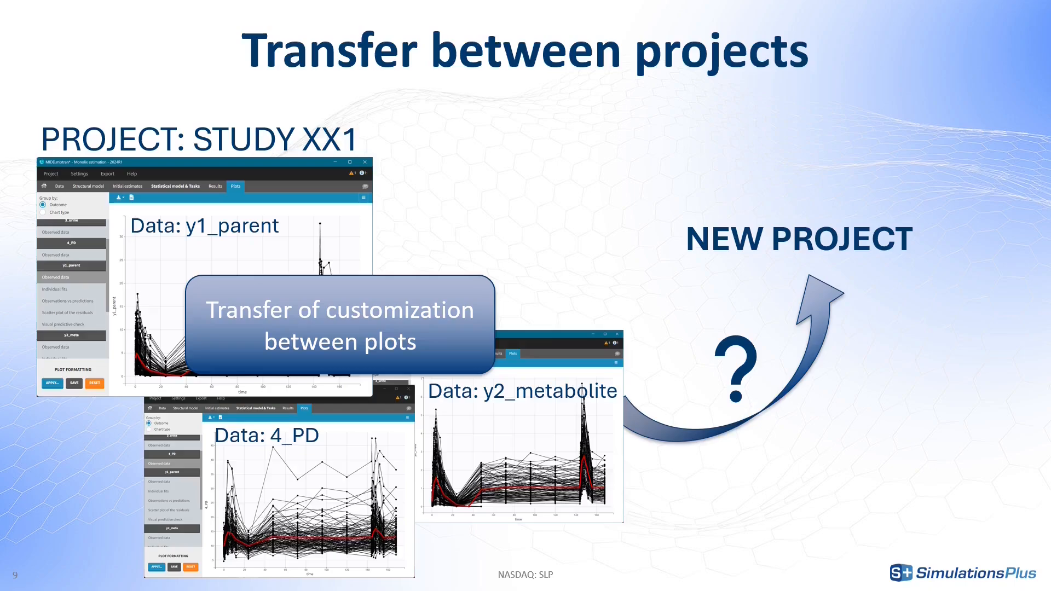
pyautogui.press('Right')
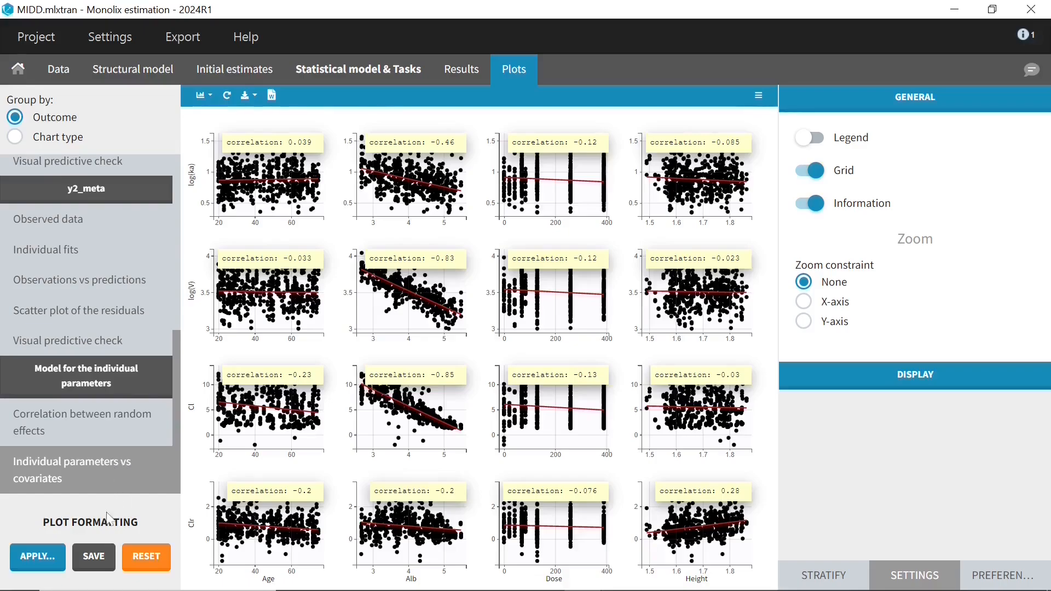
# - Start a new custom plot preset from the current plots, named InHousePlotPreset and based on observation ID y2_meta
pyautogui.click(97, 563)
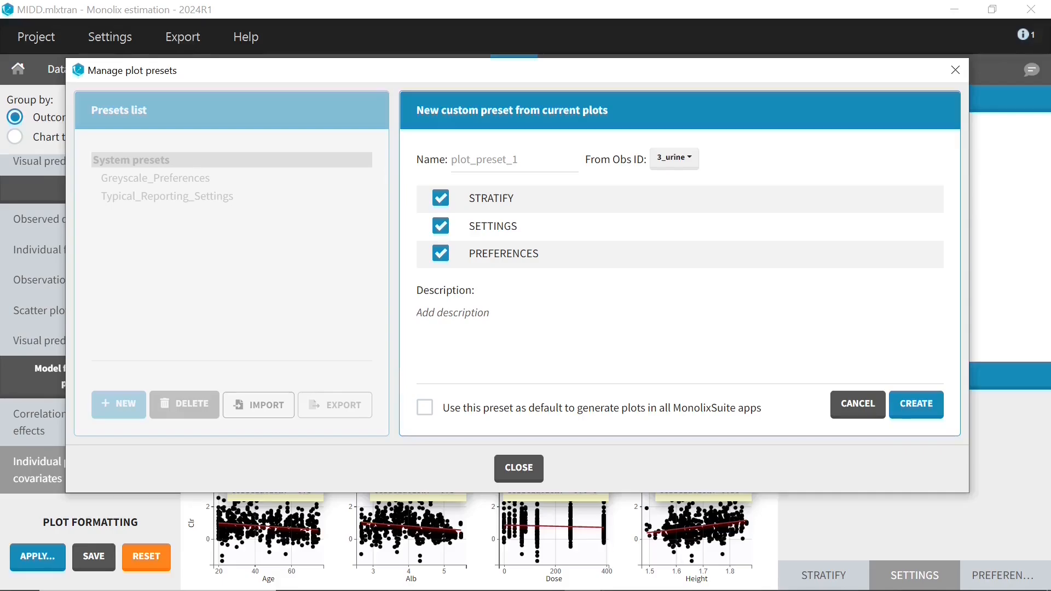
pyautogui.doubleClick(484, 160)
pyautogui.press('BackSpace')
pyautogui.write('In')
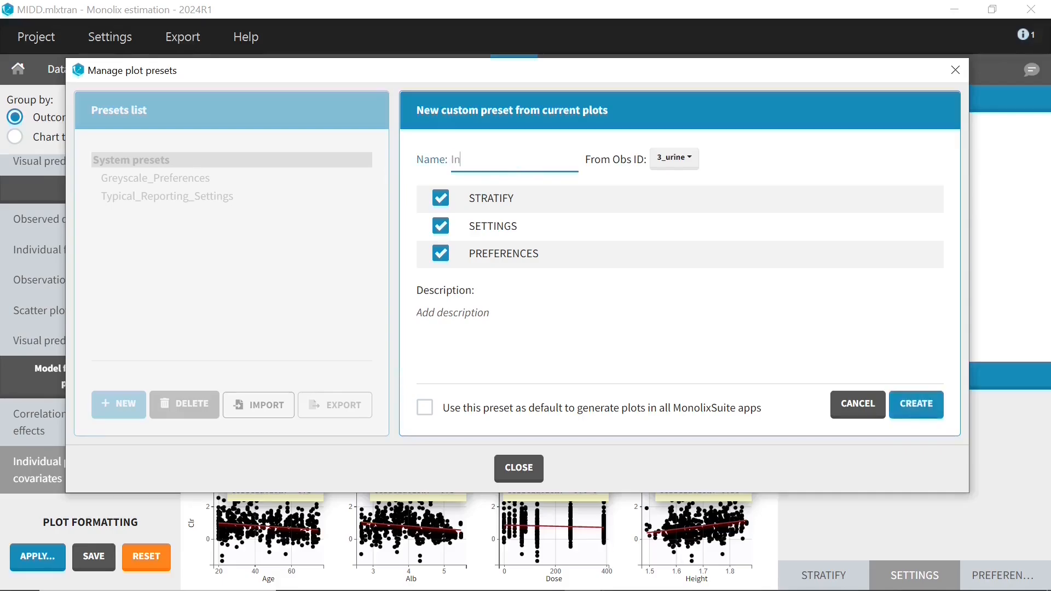
pyautogui.write('HousePlotPreset')
pyautogui.click(691, 164)
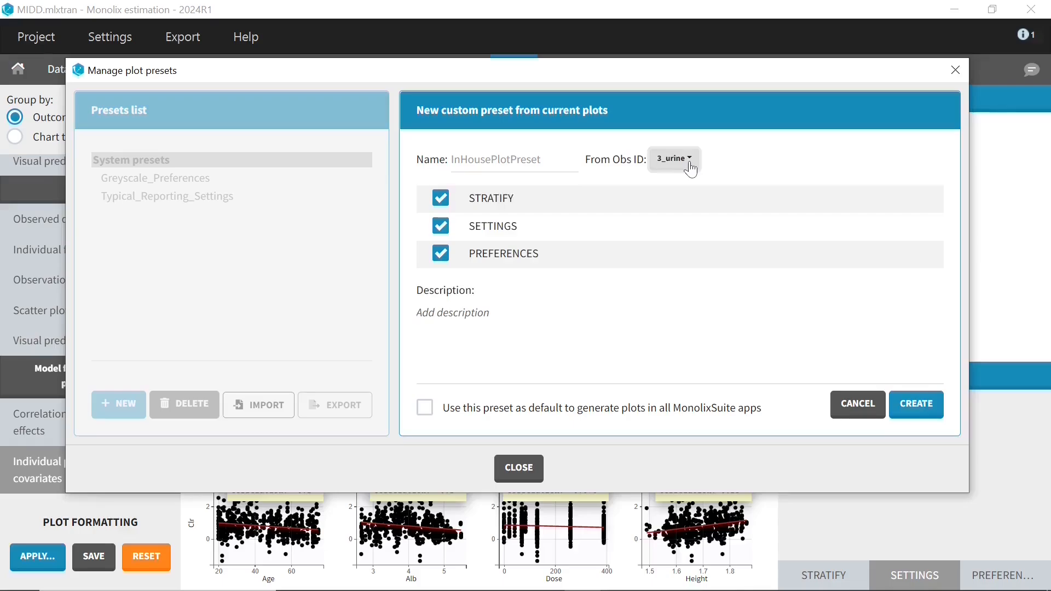
pyautogui.click(691, 169)
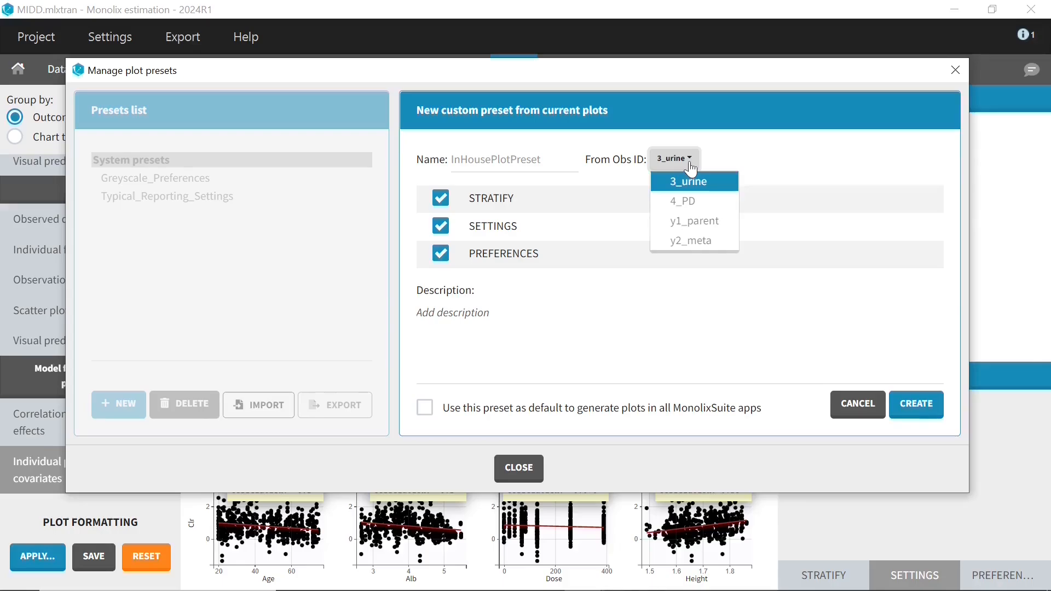
pyautogui.click(692, 242)
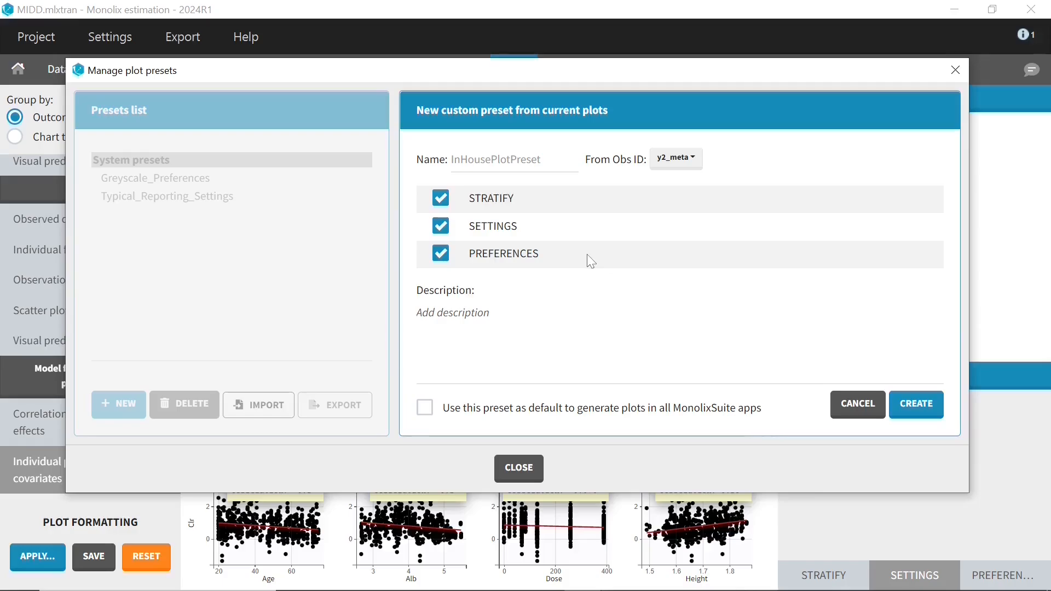
# - Exclude stratification from the preset, make it the default for all MonolixSuite apps, and create it
pyautogui.click(440, 199)
pyautogui.click(453, 313)
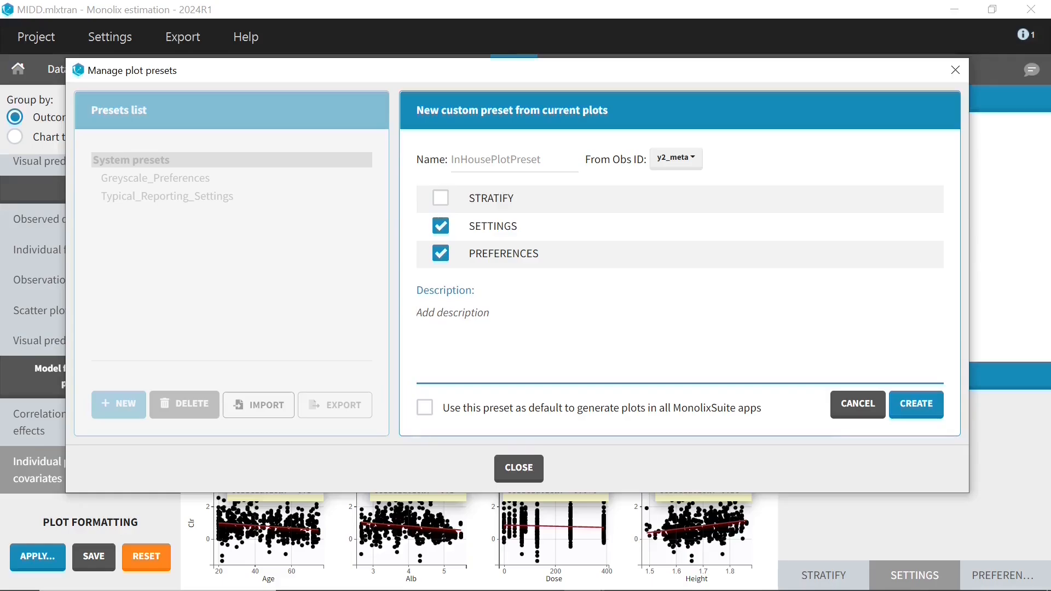
pyautogui.click(425, 411)
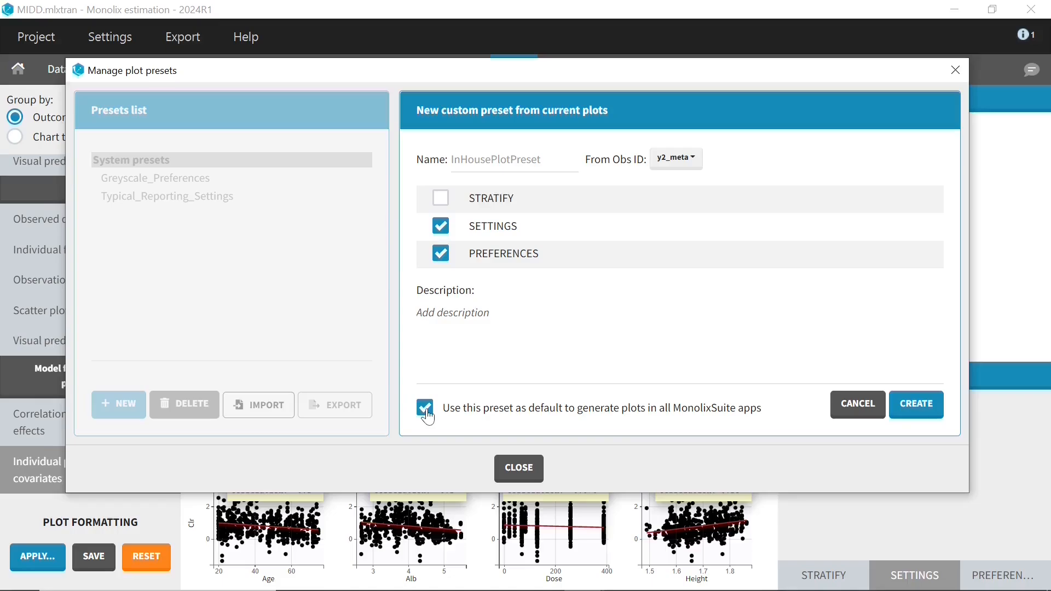
pyautogui.click(912, 416)
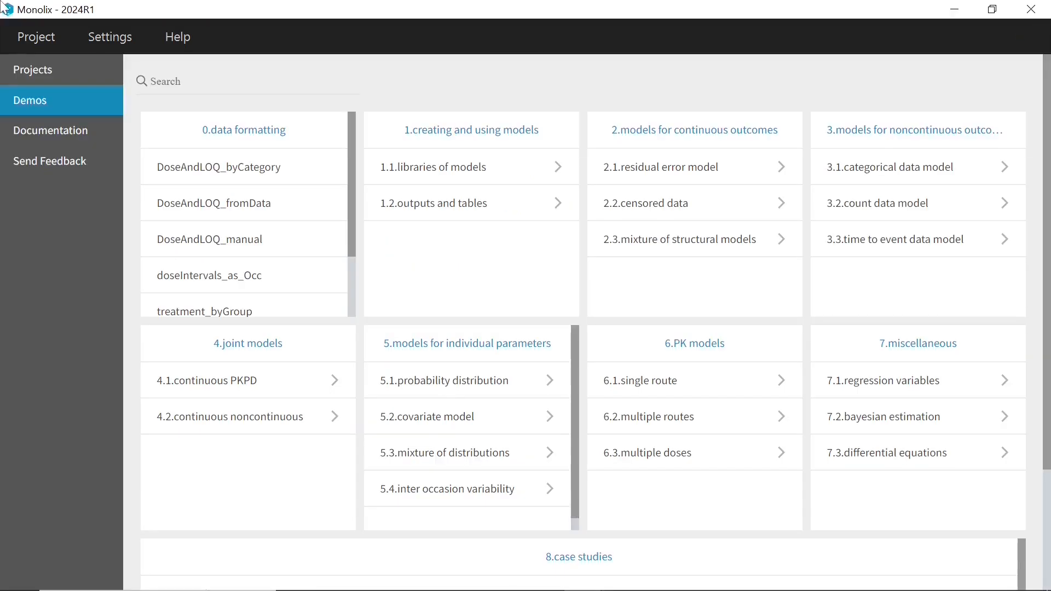
# - Open the warfarinPK_project demo from the libraries of models and display its plots
pyautogui.click(434, 179)
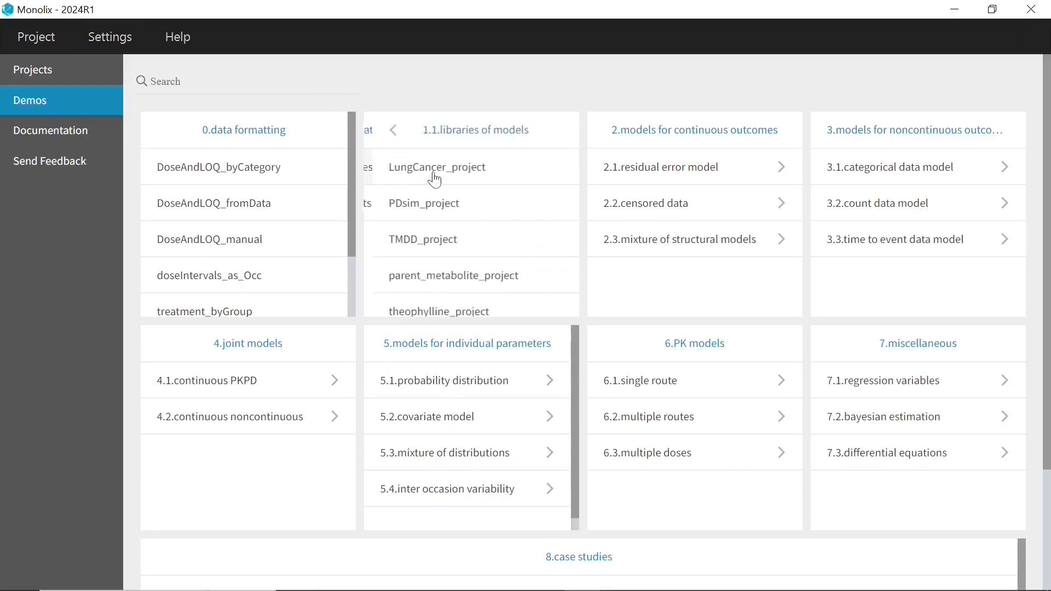
pyautogui.scroll(-3, 436, 301)
pyautogui.click(436, 295)
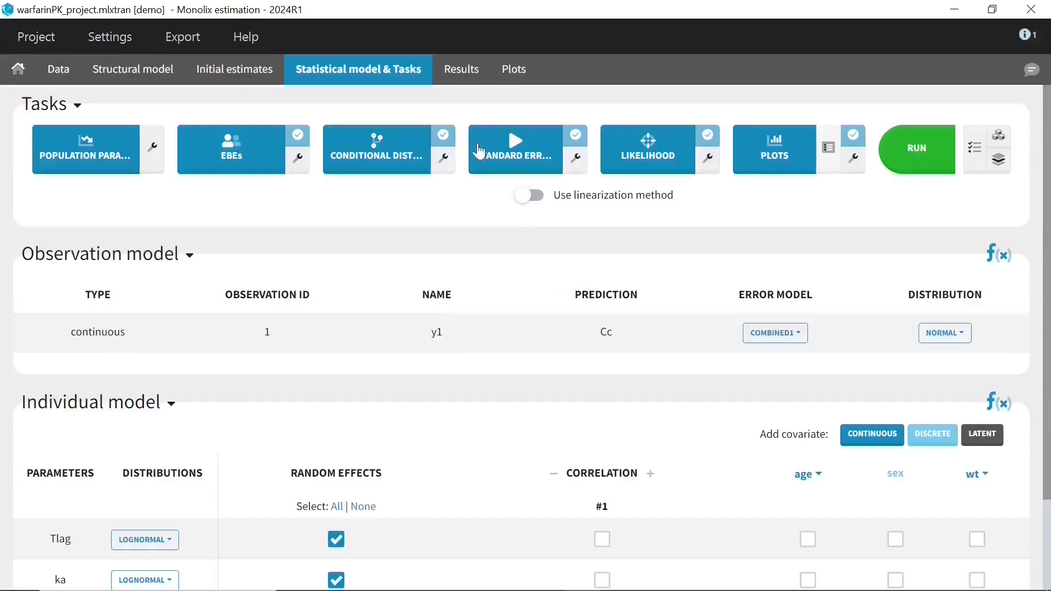
pyautogui.click(514, 71)
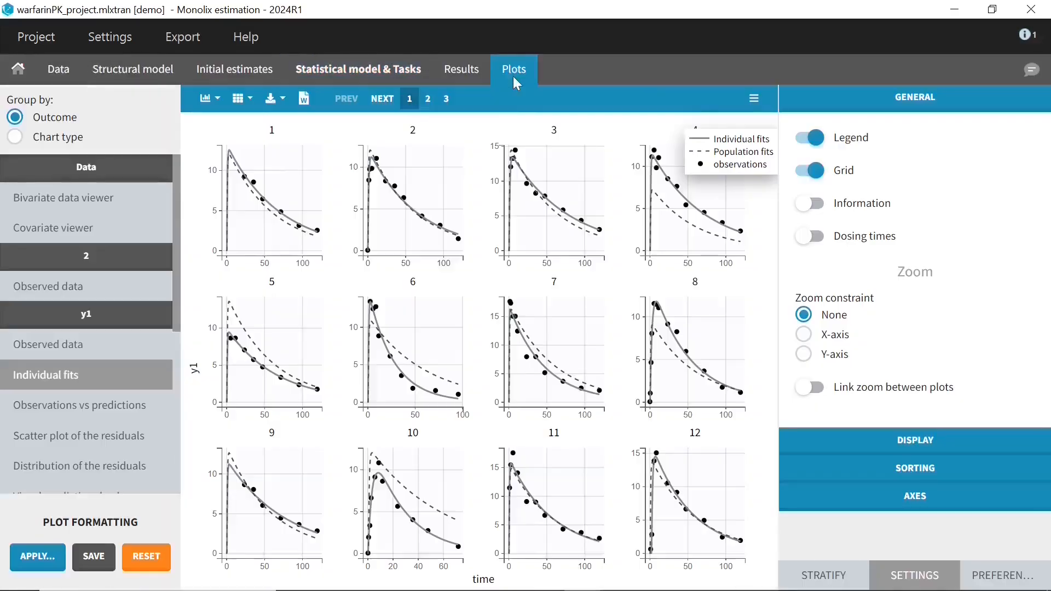
# - Review the y1 diagnostic plots and inspect the bins and axes settings of the visual predictive check
pyautogui.click(125, 413)
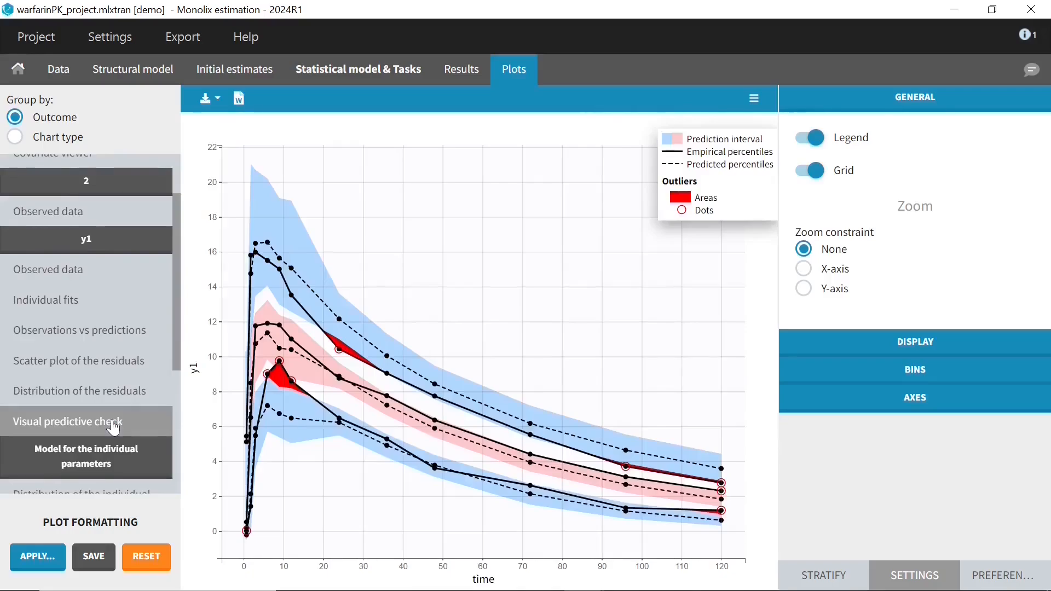
pyautogui.click(812, 371)
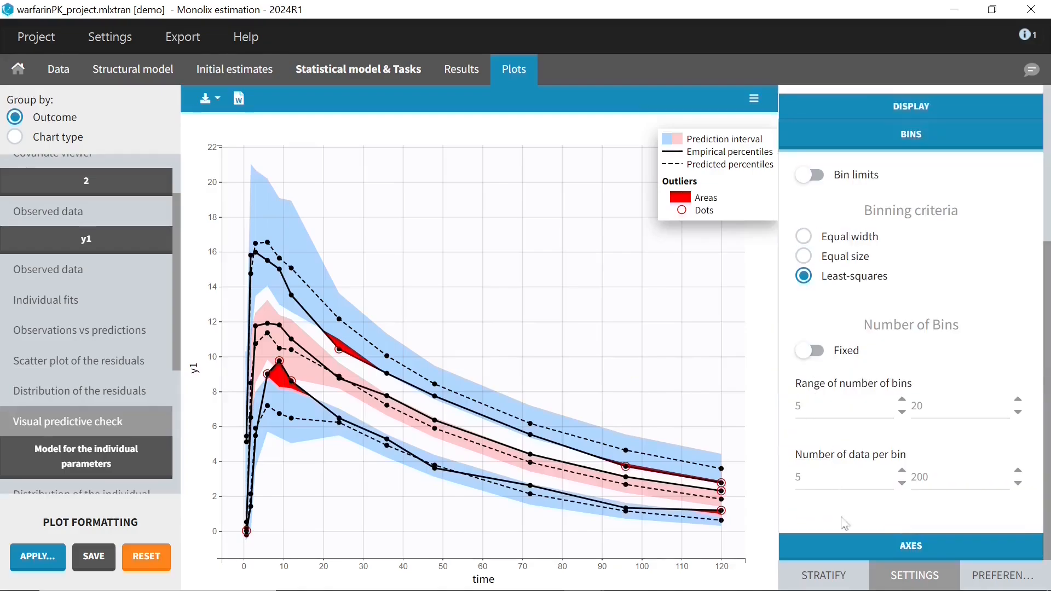
pyautogui.click(841, 547)
pyautogui.scroll(6, 845, 553)
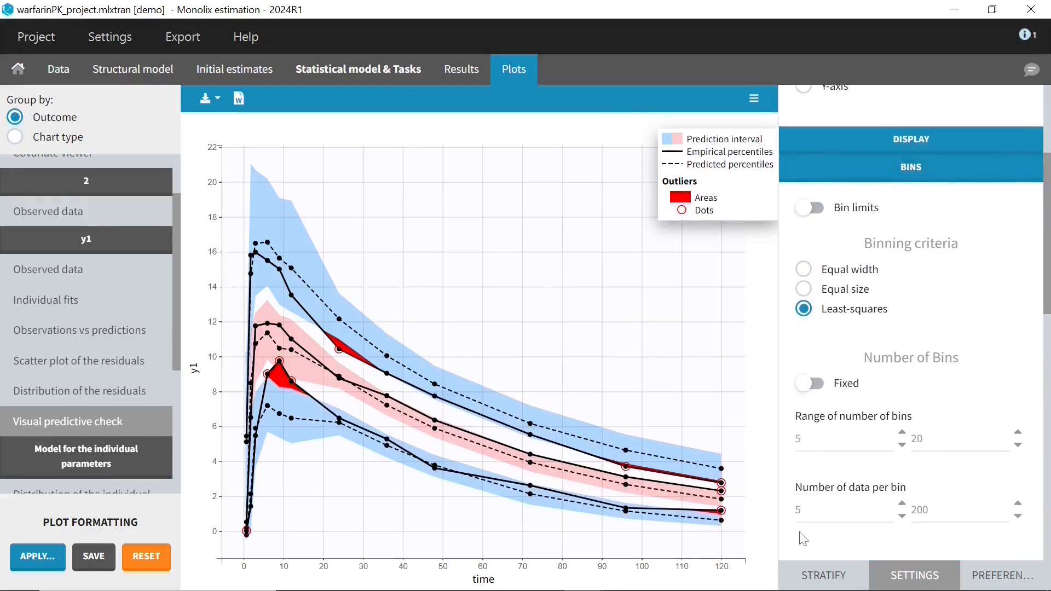
pyautogui.scroll(-10, 819, 458)
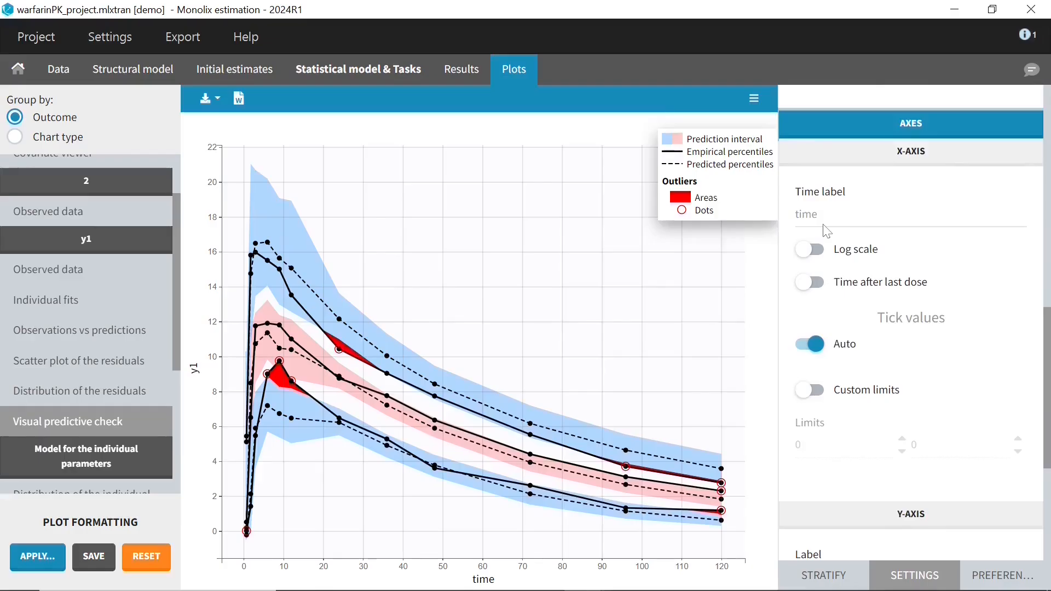
# - Open the plot formatting presets manager and view the details of the custom InHousePlotPreset
pyautogui.click(133, 45)
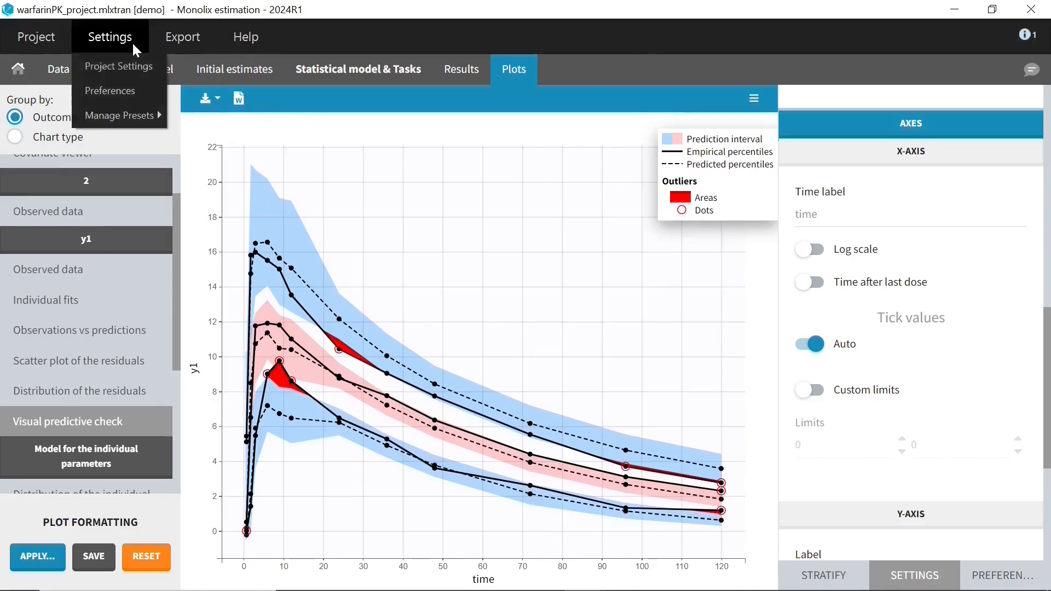
pyautogui.moveTo(127, 114)
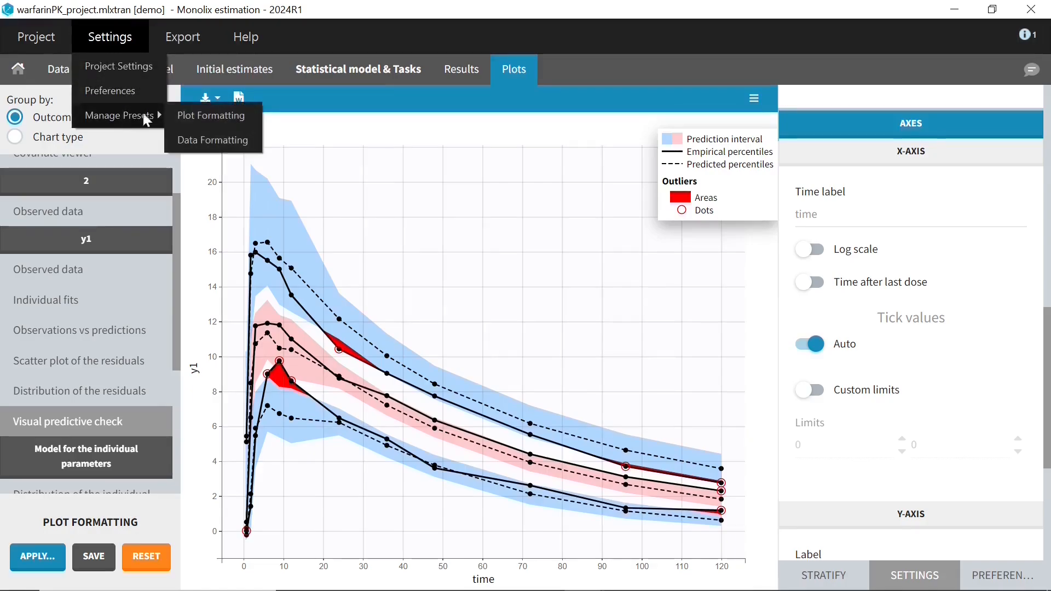
pyautogui.click(204, 123)
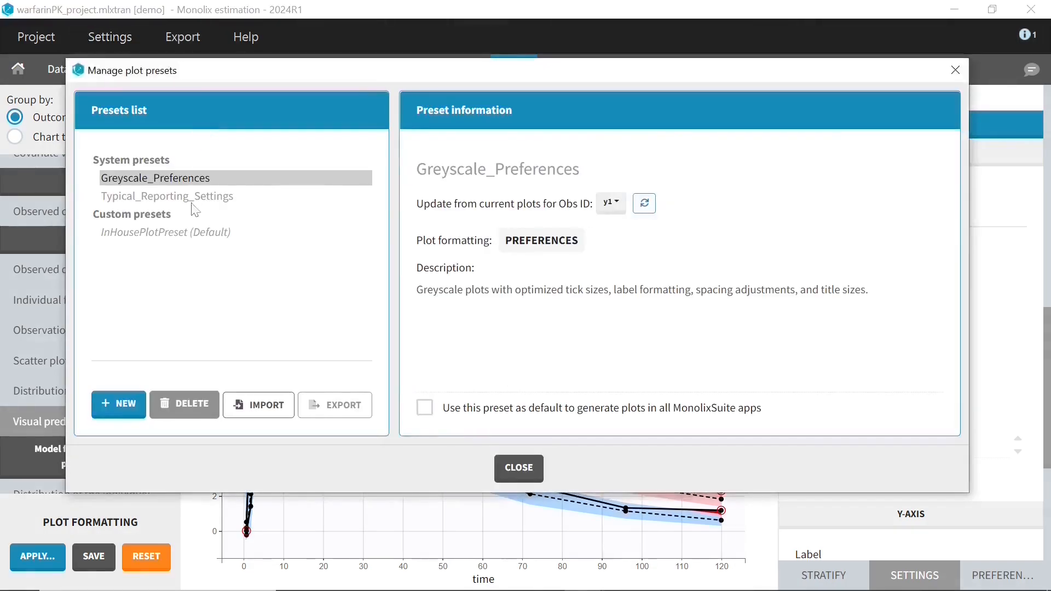
pyautogui.click(189, 235)
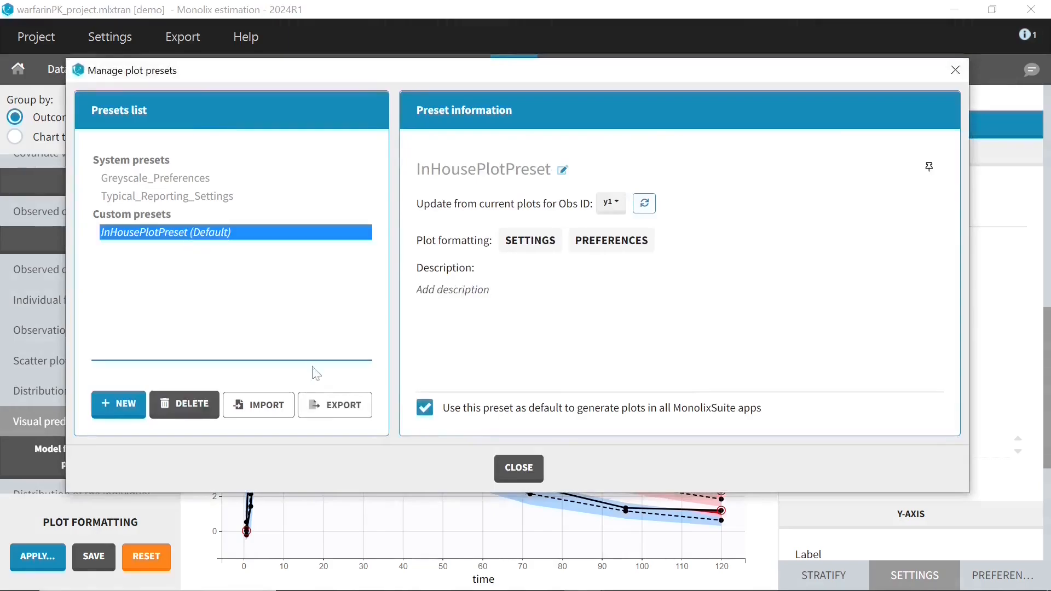
pyautogui.click(329, 409)
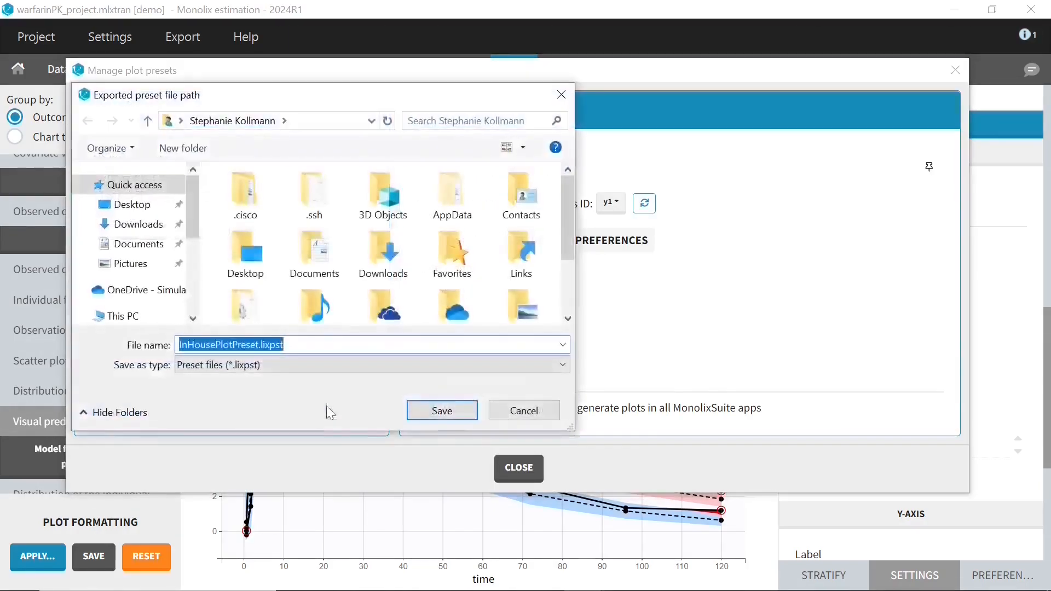
pyautogui.click(146, 206)
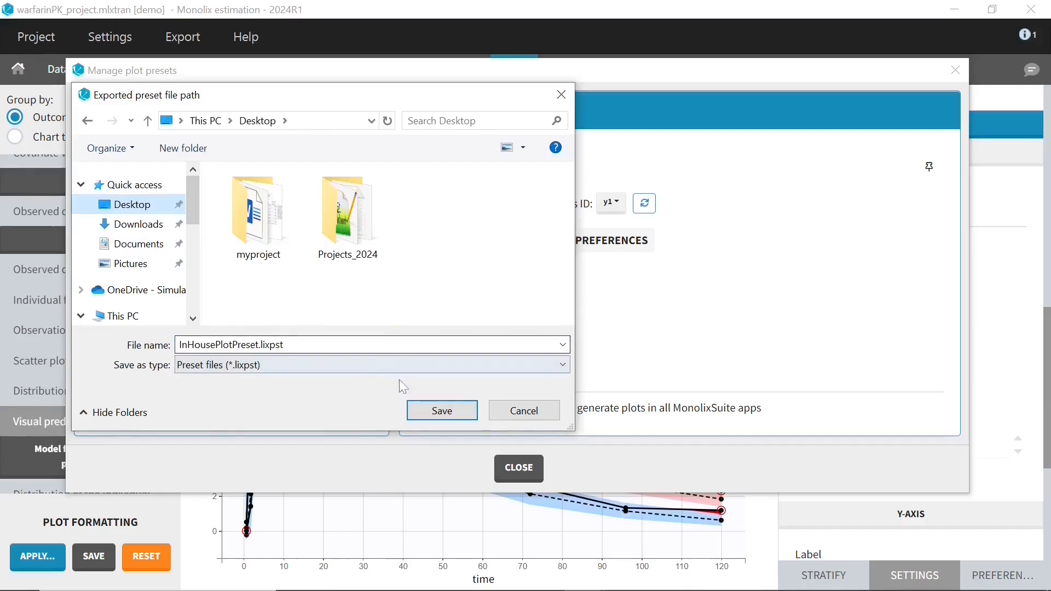
pyautogui.click(521, 415)
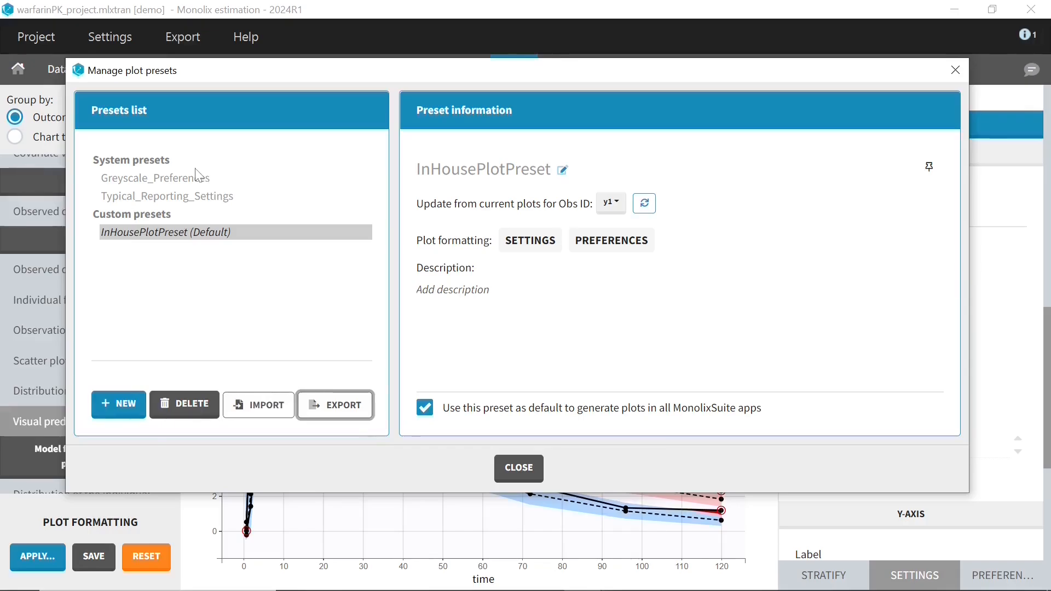
# - View the Greyscale_Preferences and Typical_Reporting_Settings system presets, and close the presets manager
pyautogui.click(179, 183)
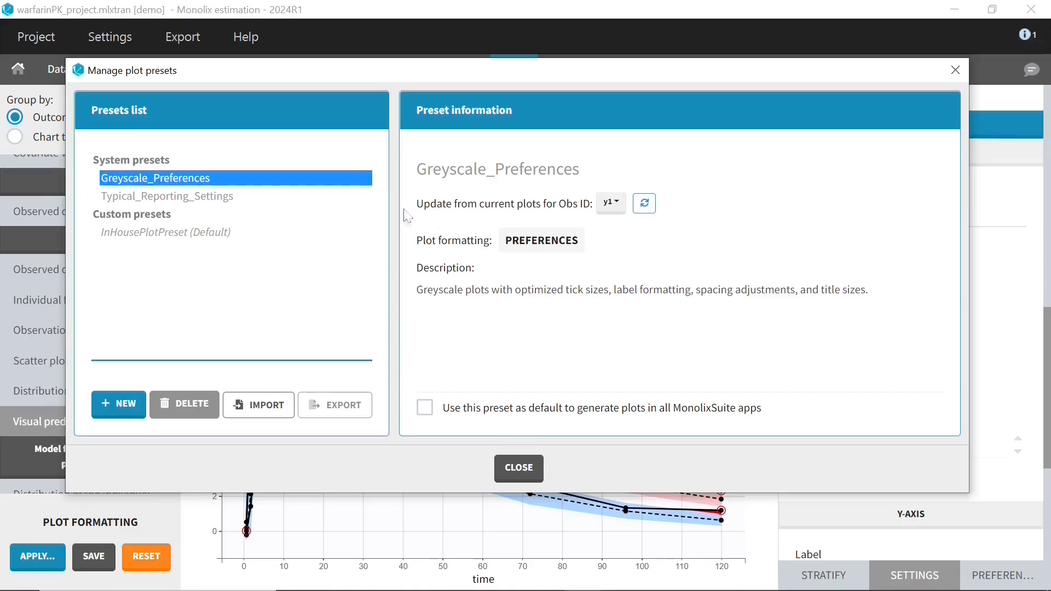
pyautogui.click(233, 200)
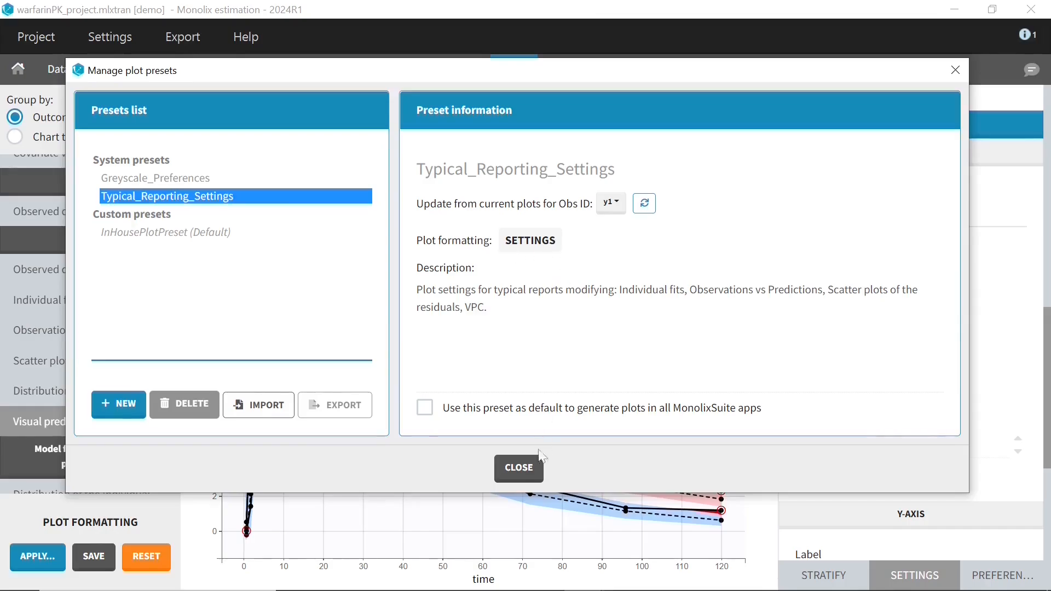
pyautogui.click(525, 468)
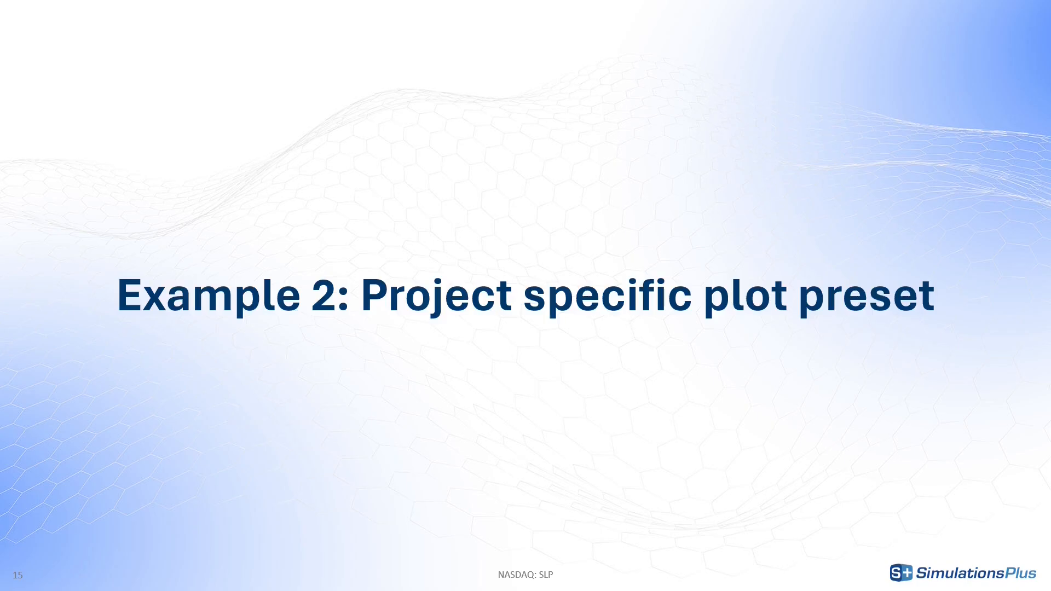
pyautogui.press('Right')
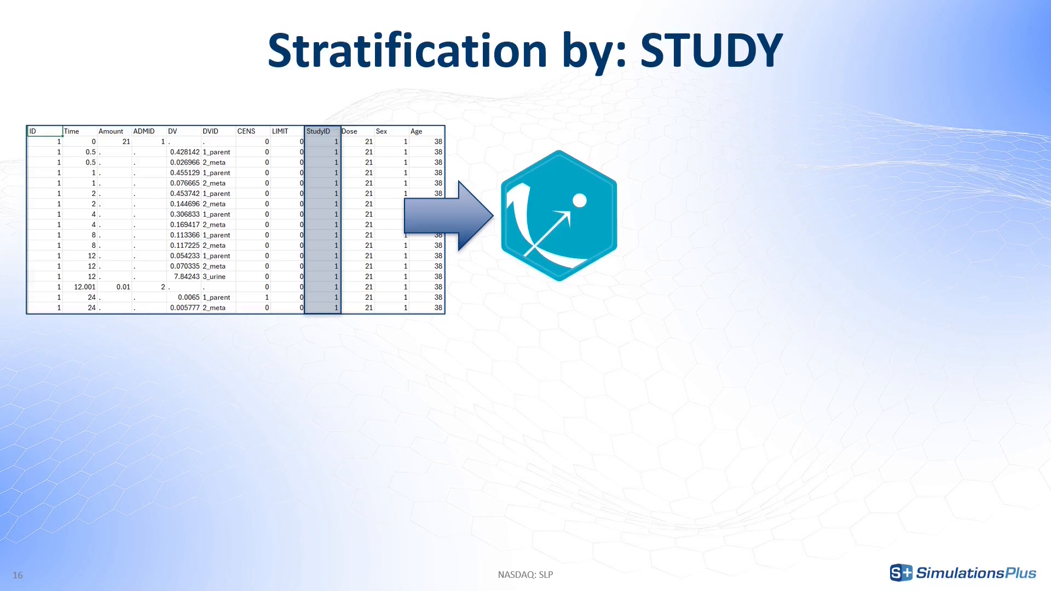
pyautogui.press('Right')
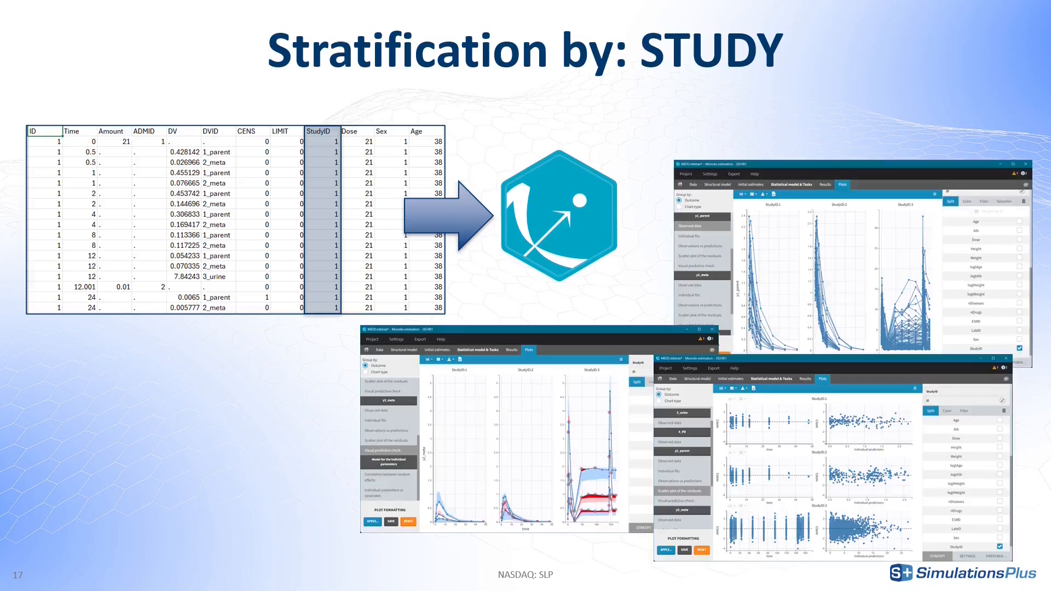
pyautogui.press('Right')
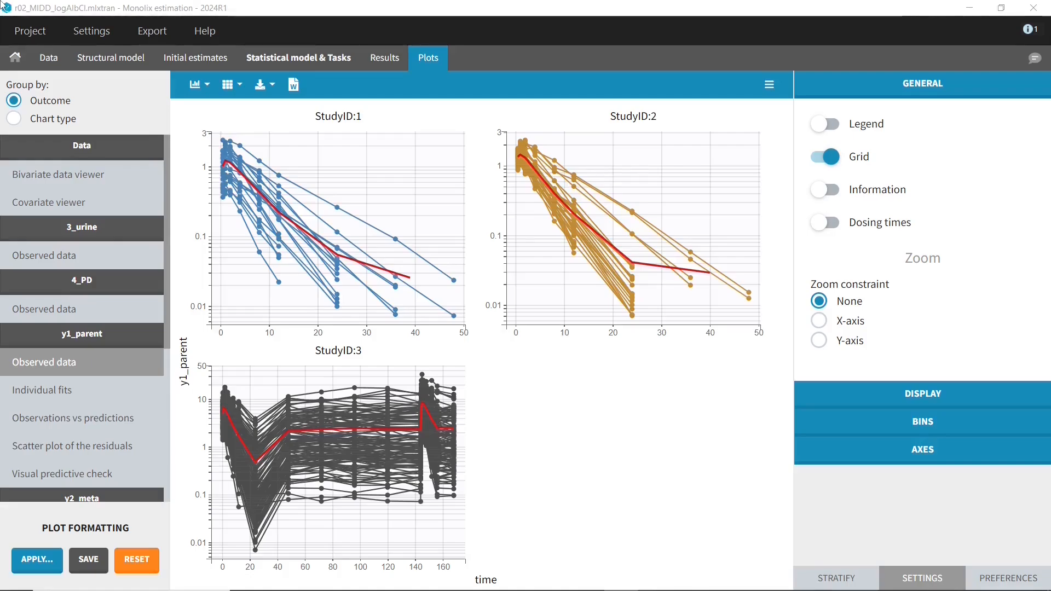
# - Add a correlation between the random effects of Cl and V in the individual model
pyautogui.click(94, 57)
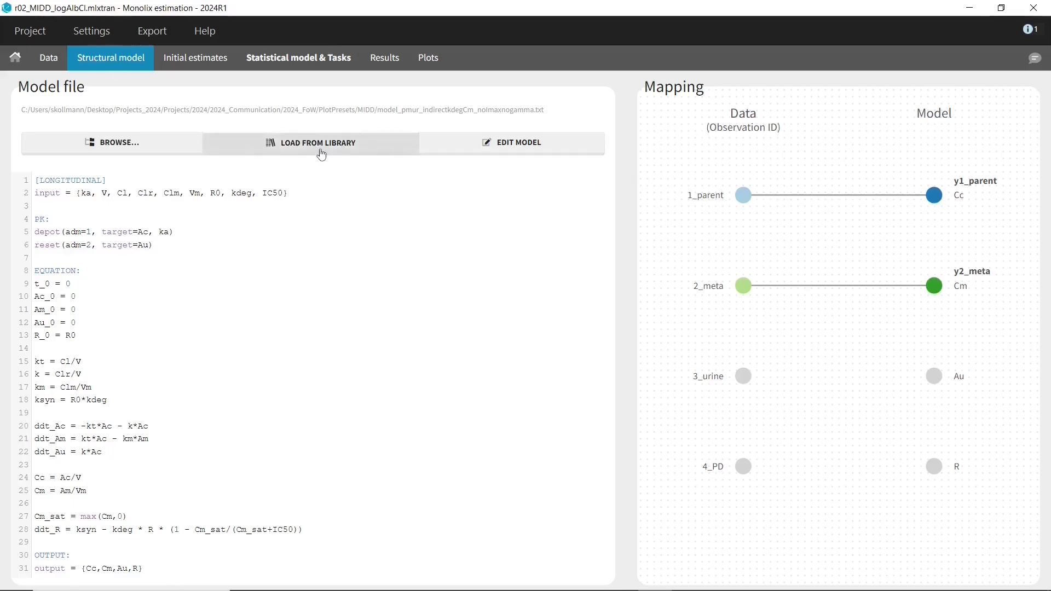
pyautogui.click(324, 58)
pyautogui.scroll(-5, 814, 449)
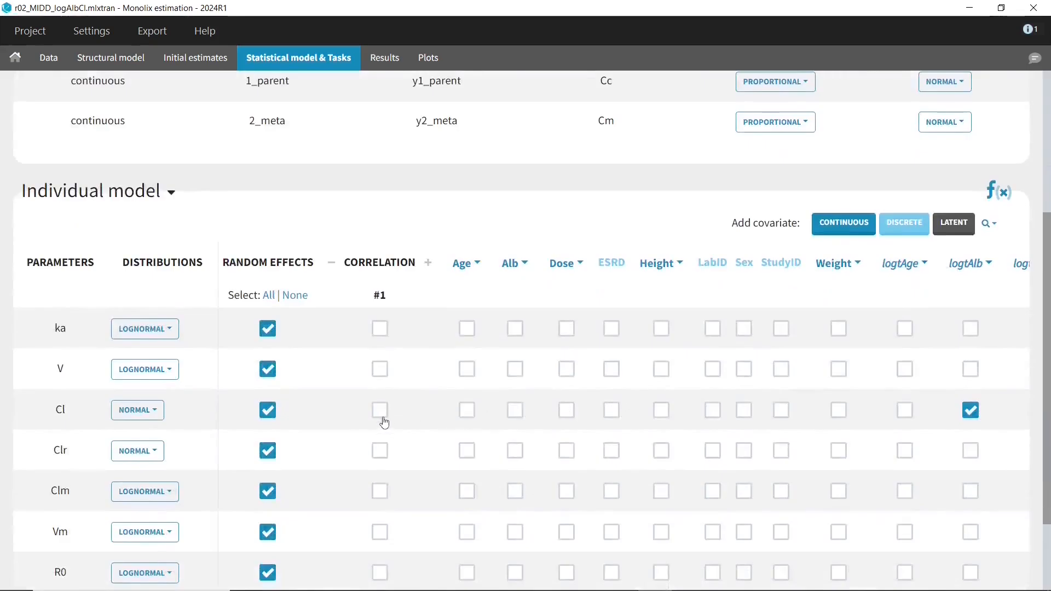
pyautogui.click(381, 414)
pyautogui.click(381, 372)
pyautogui.scroll(5, 225, 257)
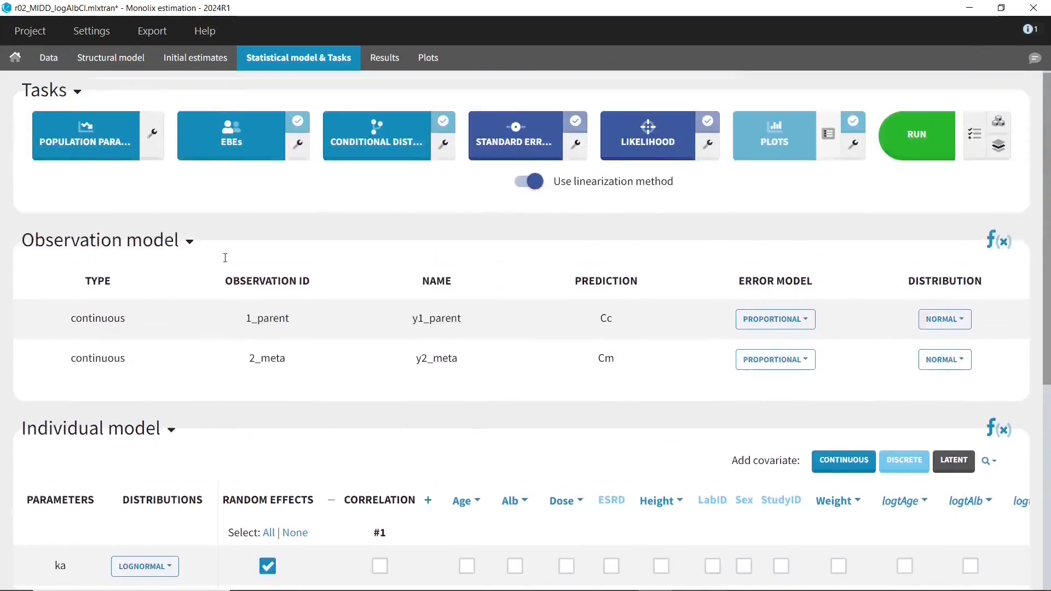
# - Run the full task scenario without saving the project first
pyautogui.click(32, 32)
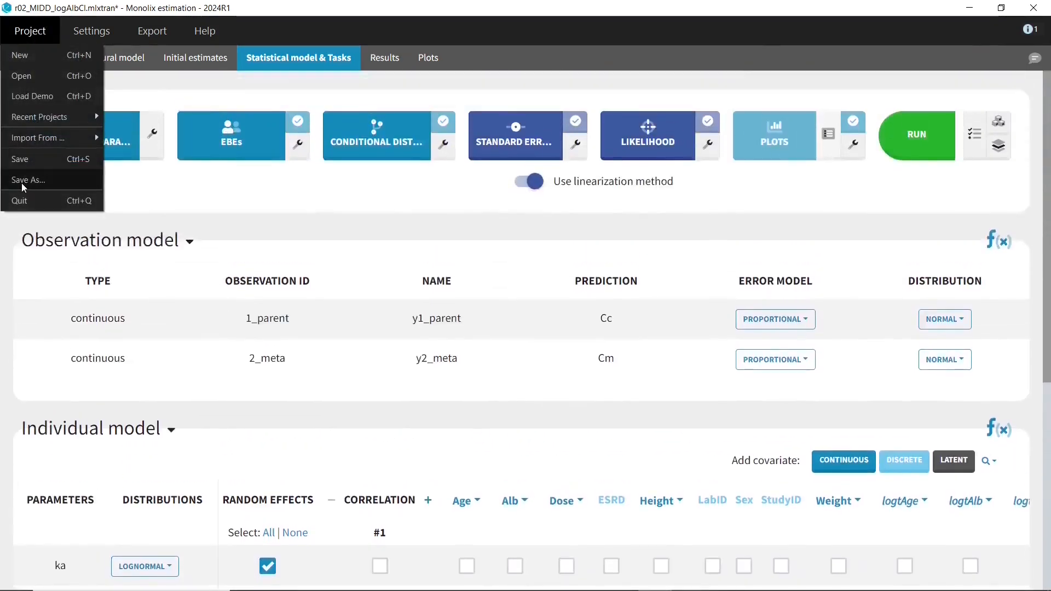
pyautogui.click(215, 197)
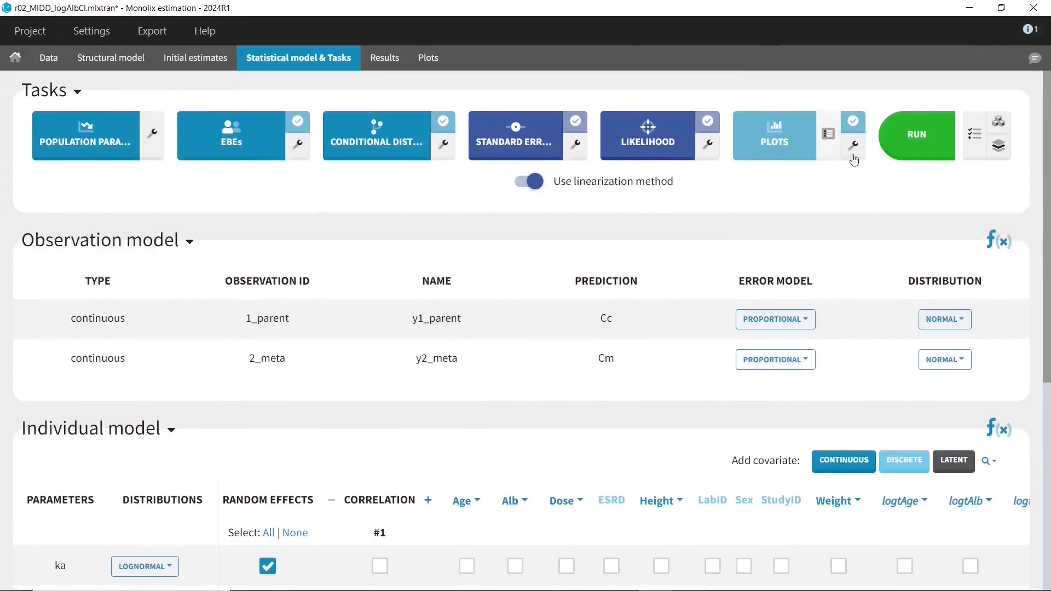
pyautogui.click(915, 144)
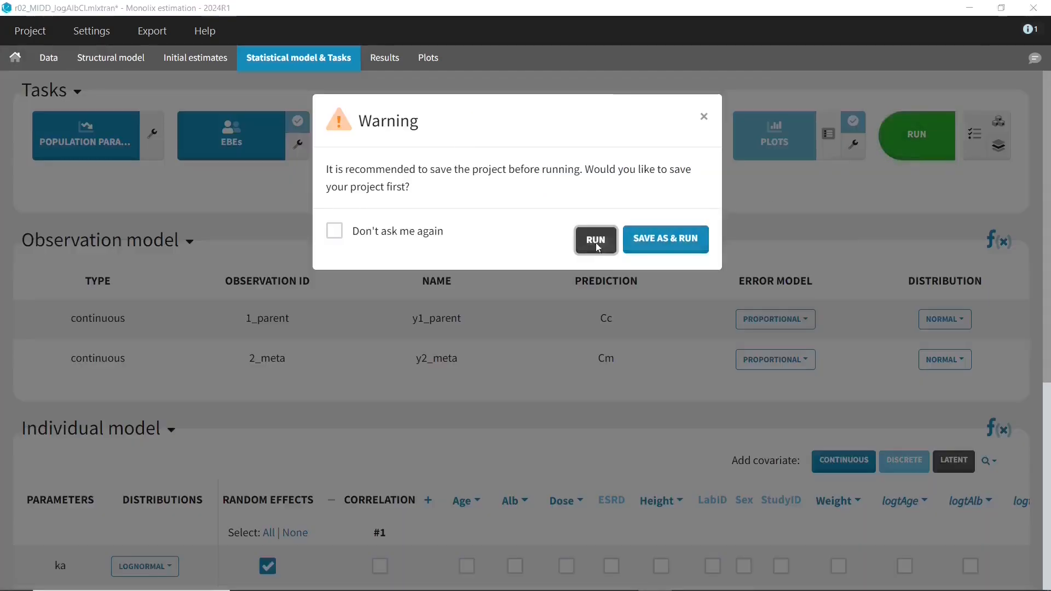
pyautogui.click(595, 241)
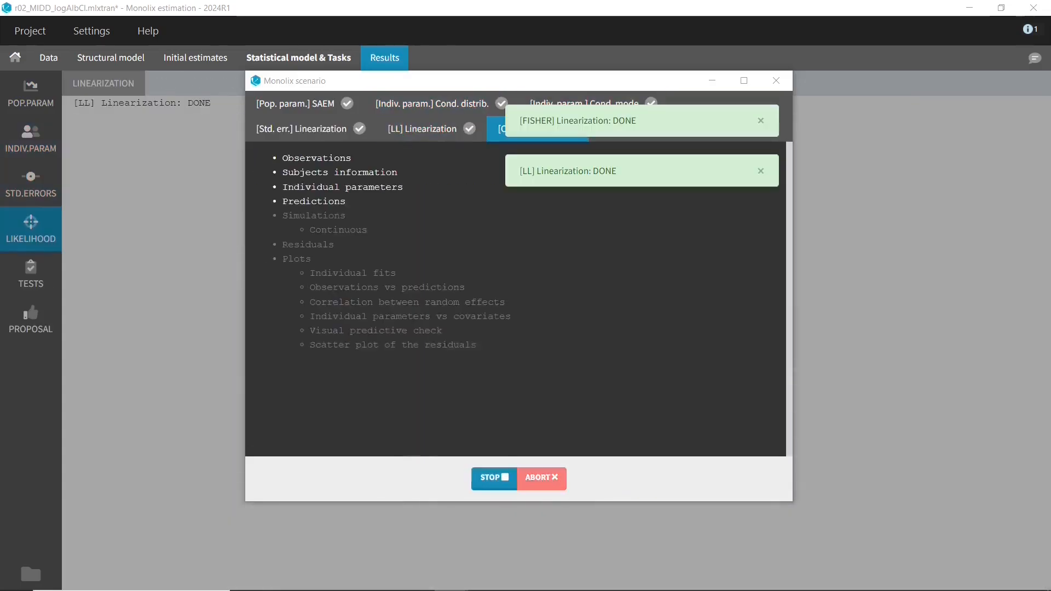
pyautogui.click(518, 478)
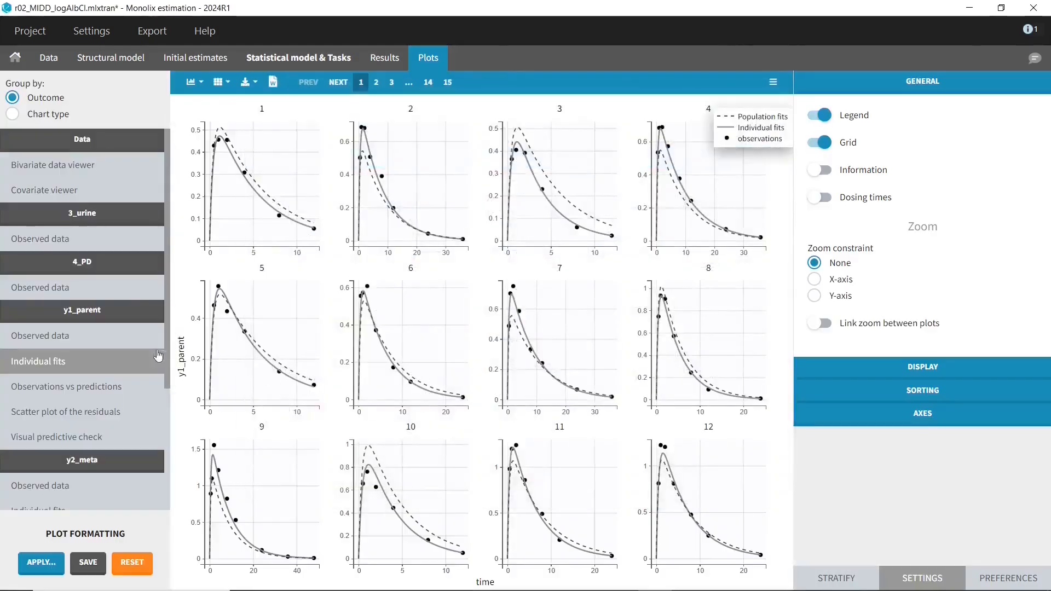
# - Review the y1_parent observed data, visual predictive check and observations vs predictions plots
pyautogui.click(116, 344)
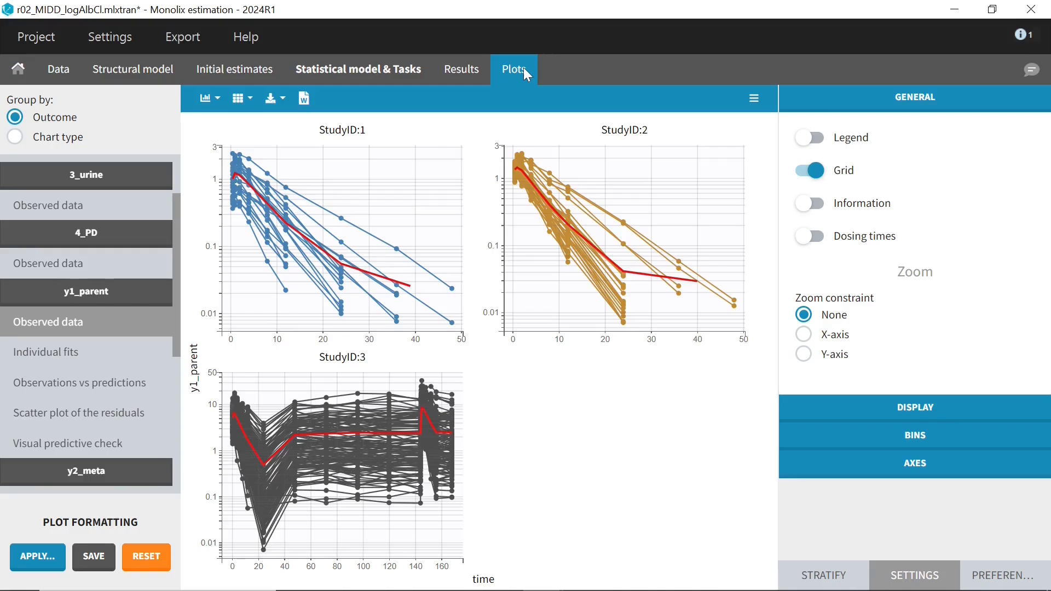
pyautogui.click(76, 445)
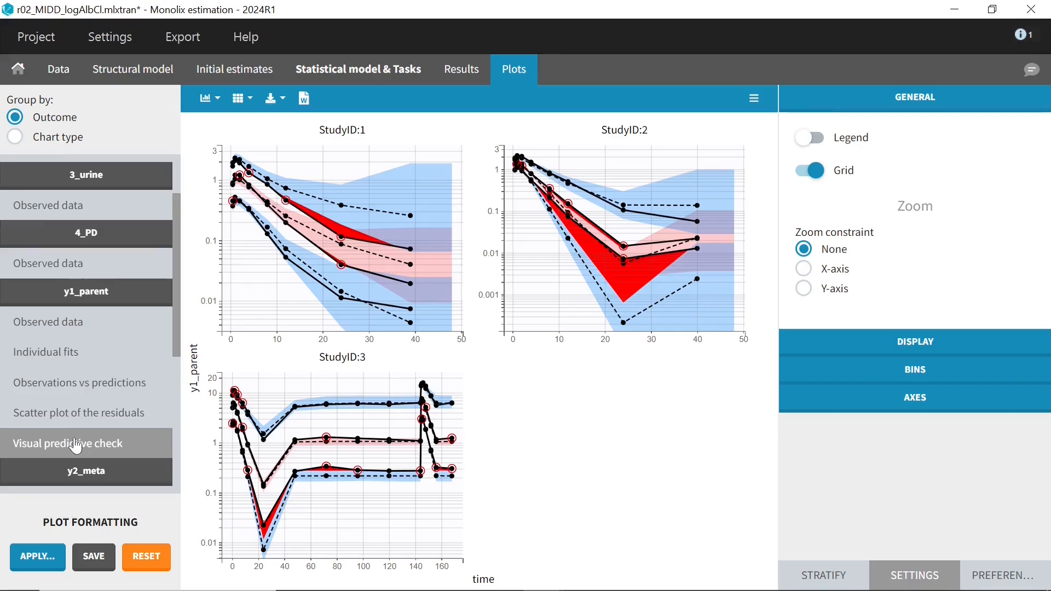
pyautogui.click(70, 389)
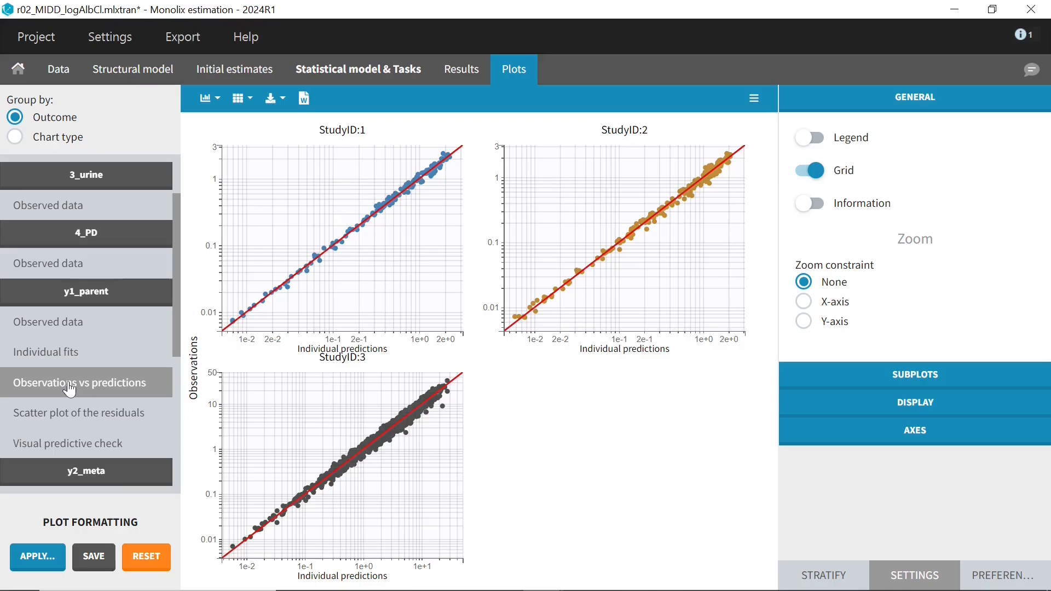
# - Save the current y1_parent plot formatting as a custom preset named MIDD_projects, including stratify and settings but excluding preferences
pyautogui.click(94, 558)
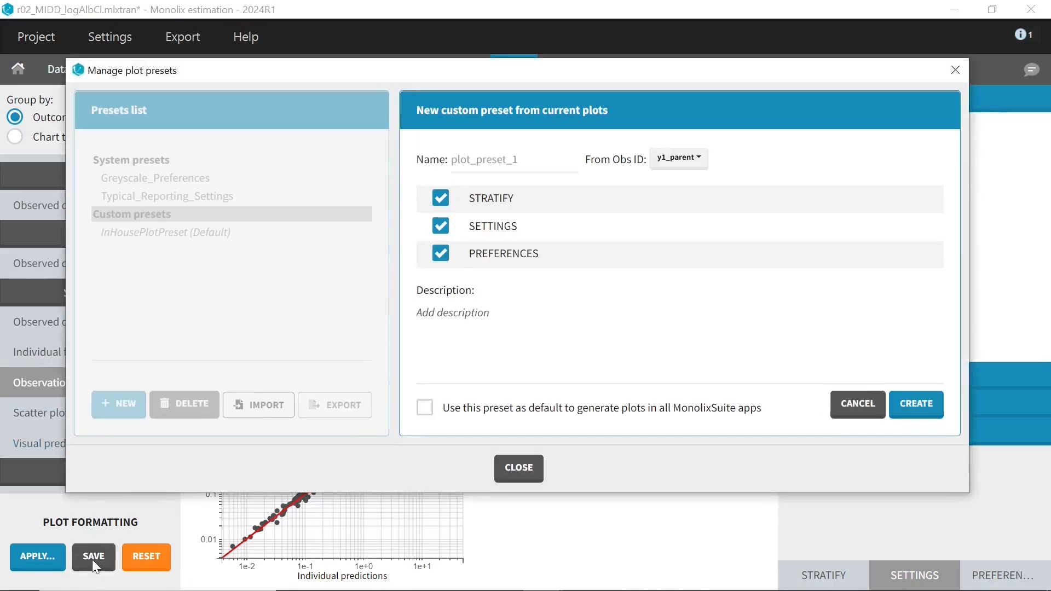
pyautogui.doubleClick(495, 159)
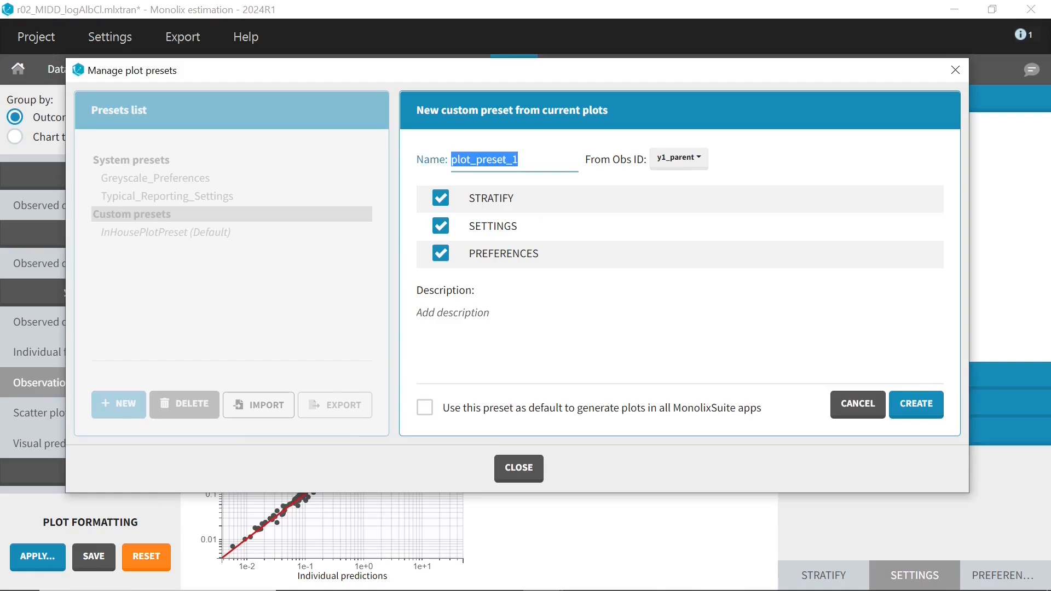
pyautogui.write('MIDD')
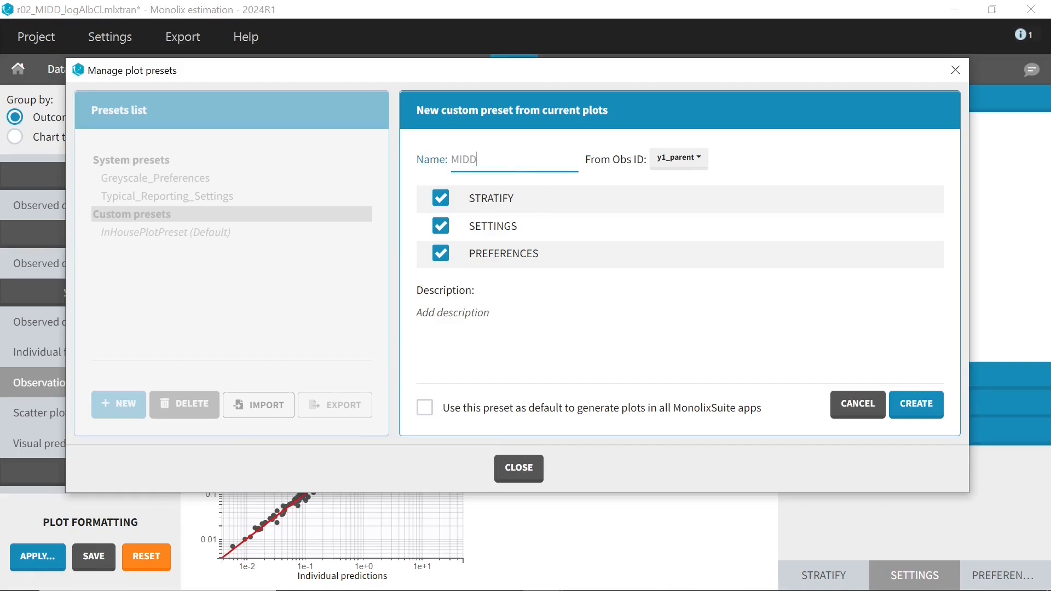
pyautogui.write('_pro')
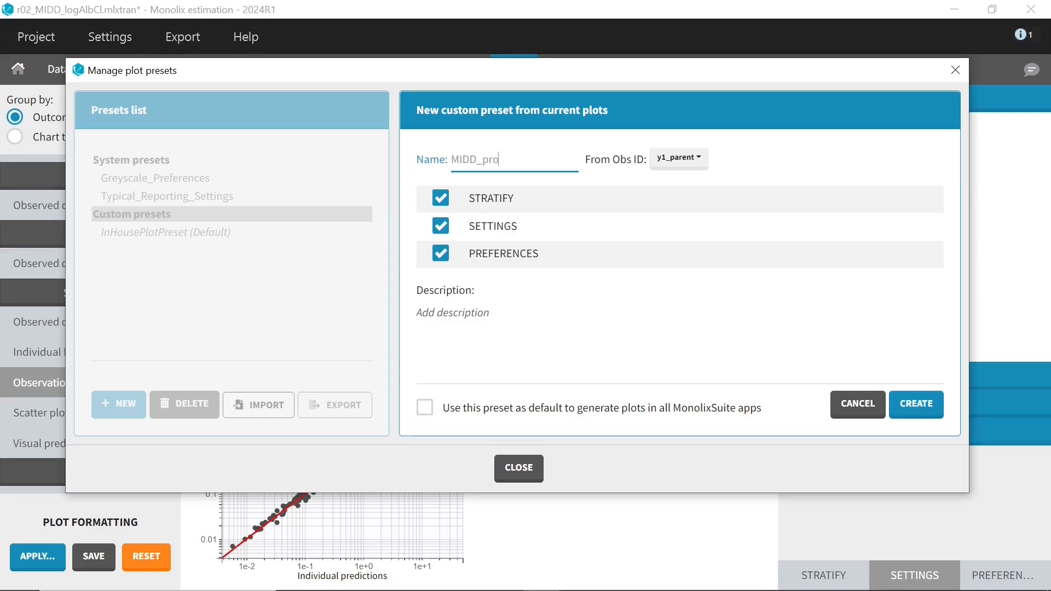
pyautogui.write('jects')
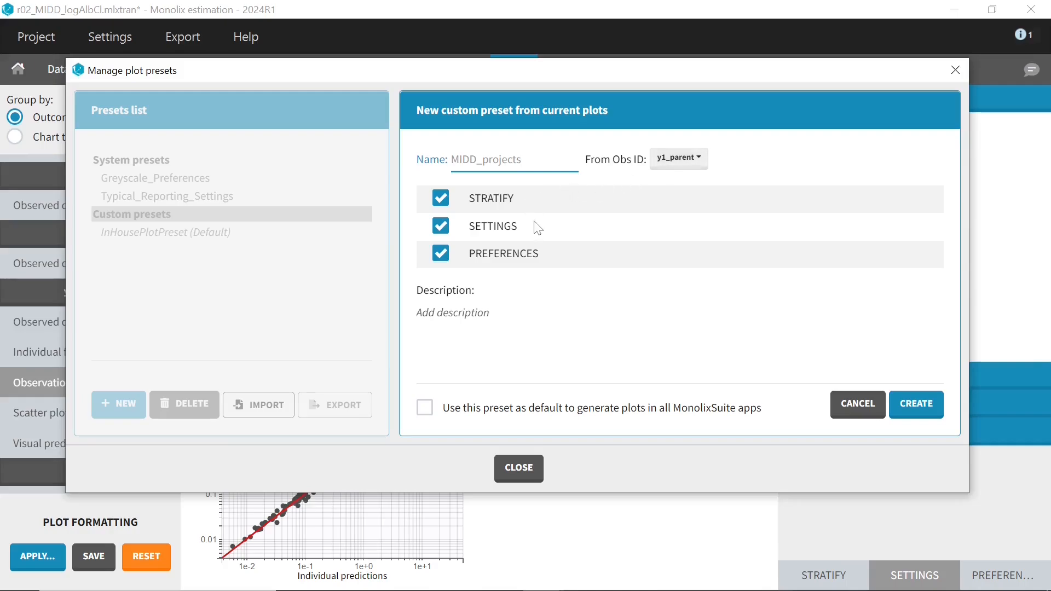
pyautogui.click(442, 264)
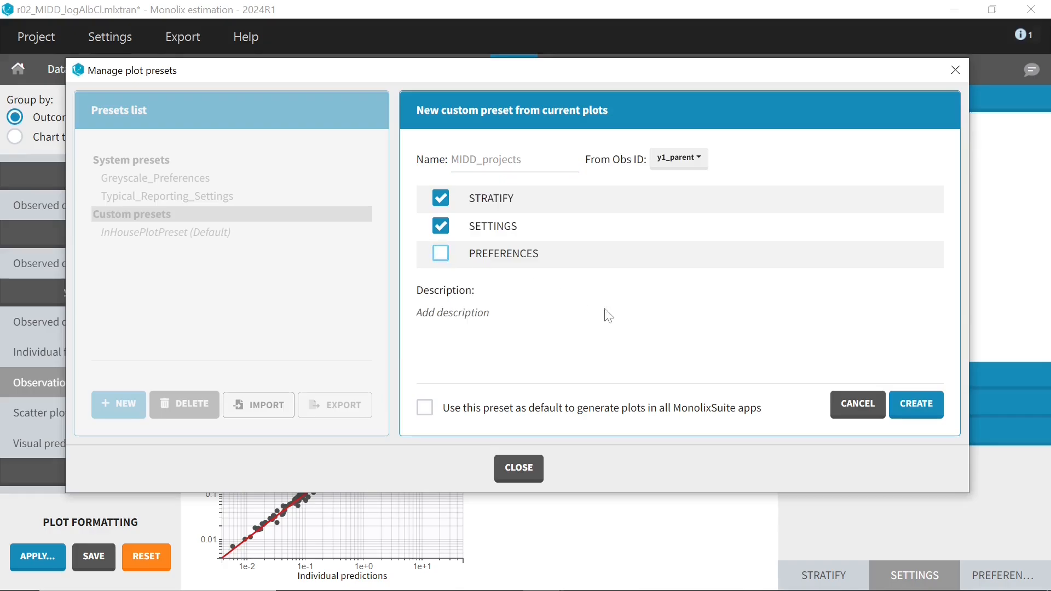
pyautogui.click(910, 407)
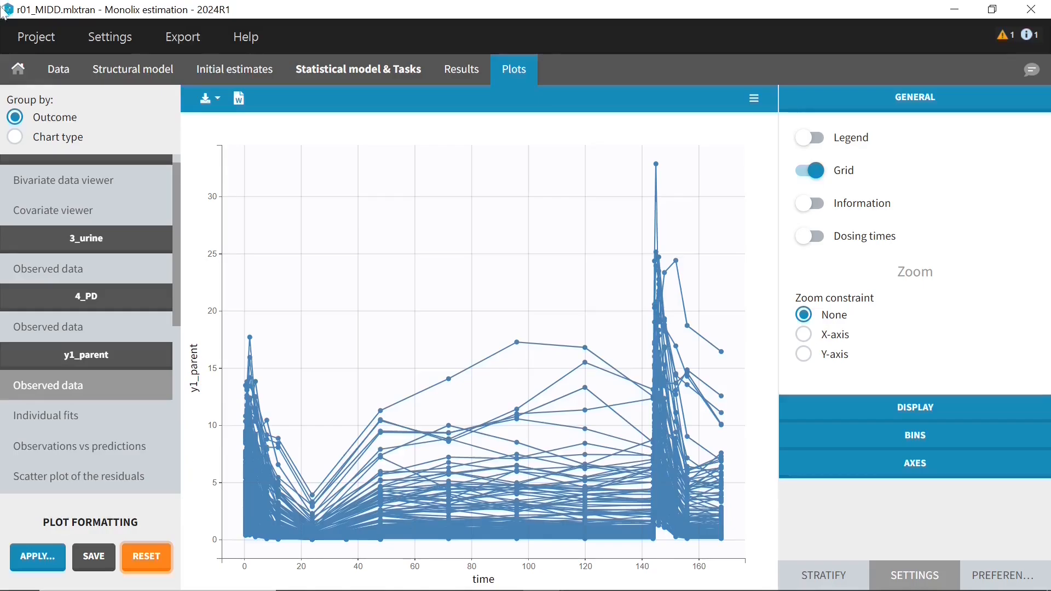
# - View the y1_parent observations vs predictions and visual predictive check plots in the r01_MIDD project
pyautogui.click(65, 446)
pyautogui.scroll(-1, 65, 448)
pyautogui.scroll(-1, 64, 450)
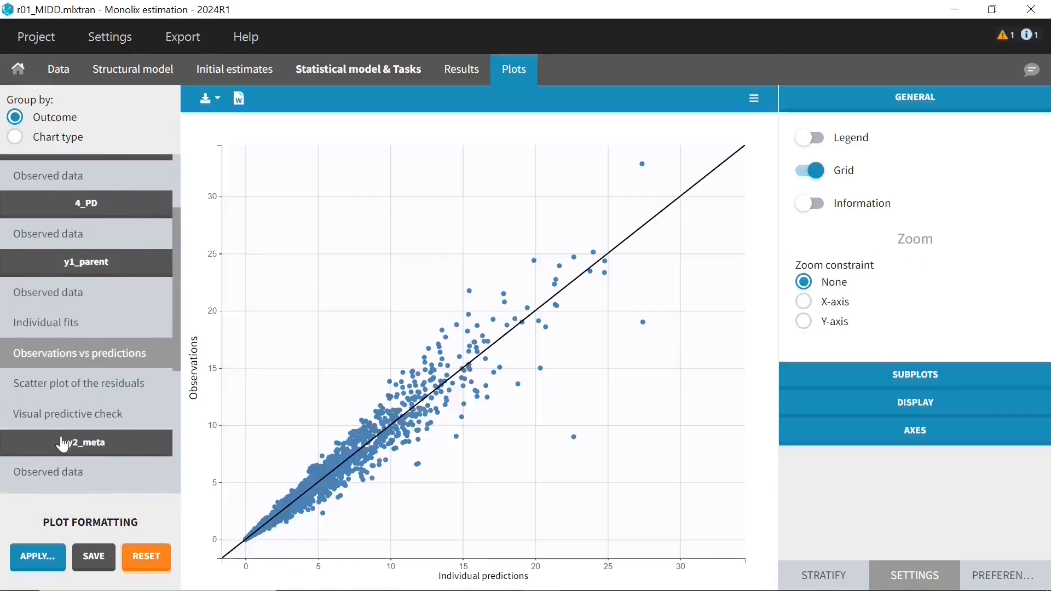
pyautogui.click(59, 426)
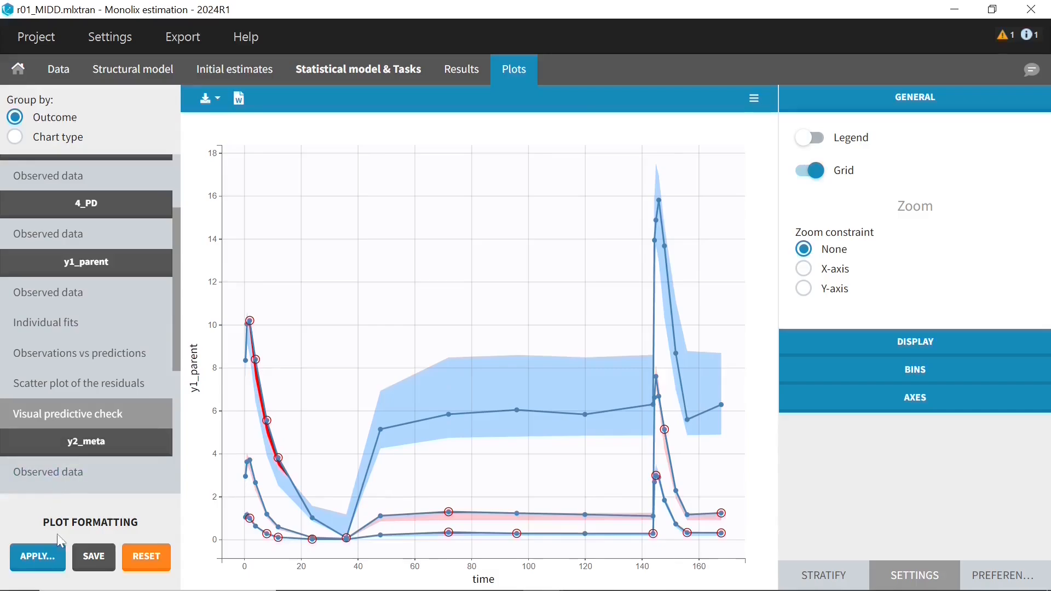
# - Apply the stratify and settings formatting of the MIDD_projects preset to all plots, and check the y1_parent observed data and observations vs predictions
pyautogui.click(53, 560)
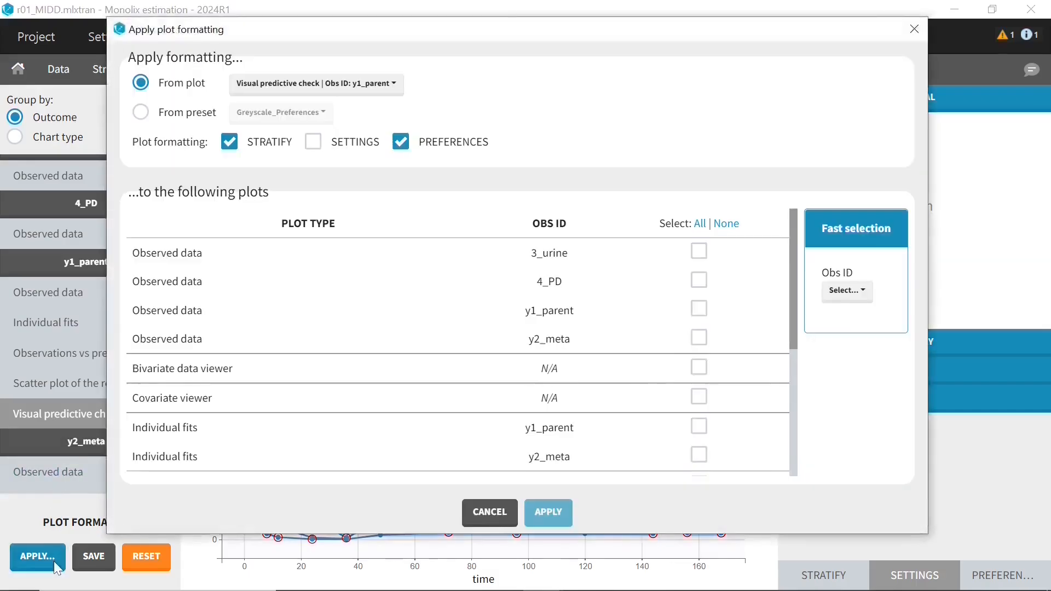
pyautogui.click(142, 113)
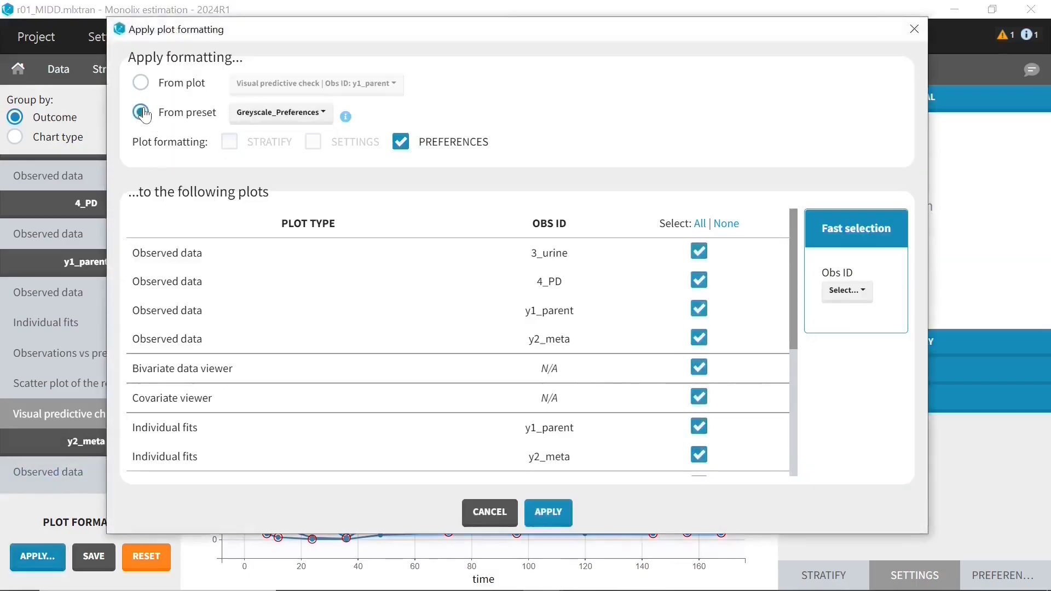
pyautogui.click(279, 113)
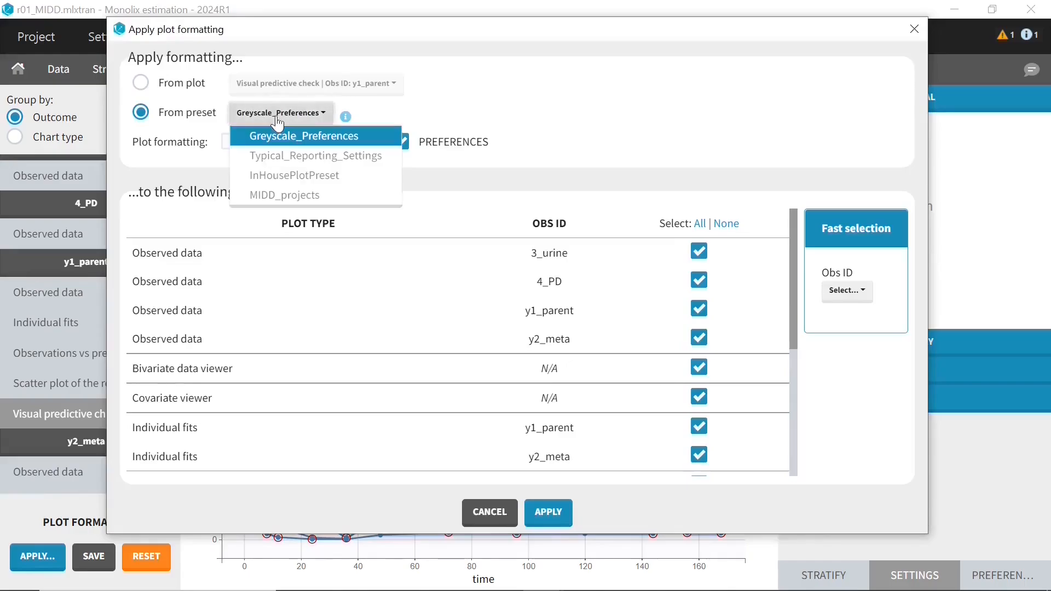
pyautogui.click(284, 196)
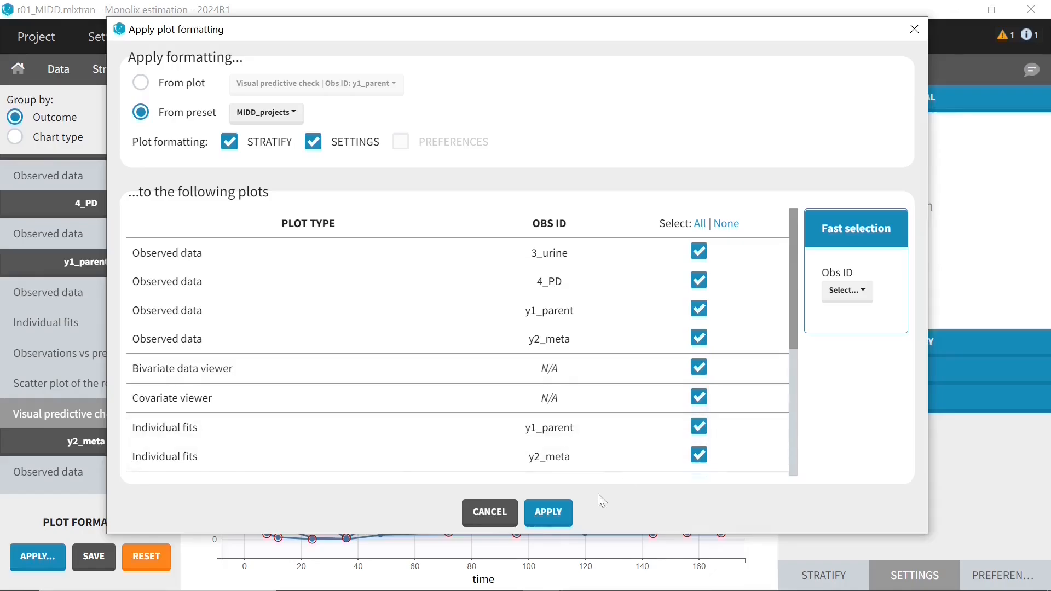
pyautogui.click(560, 519)
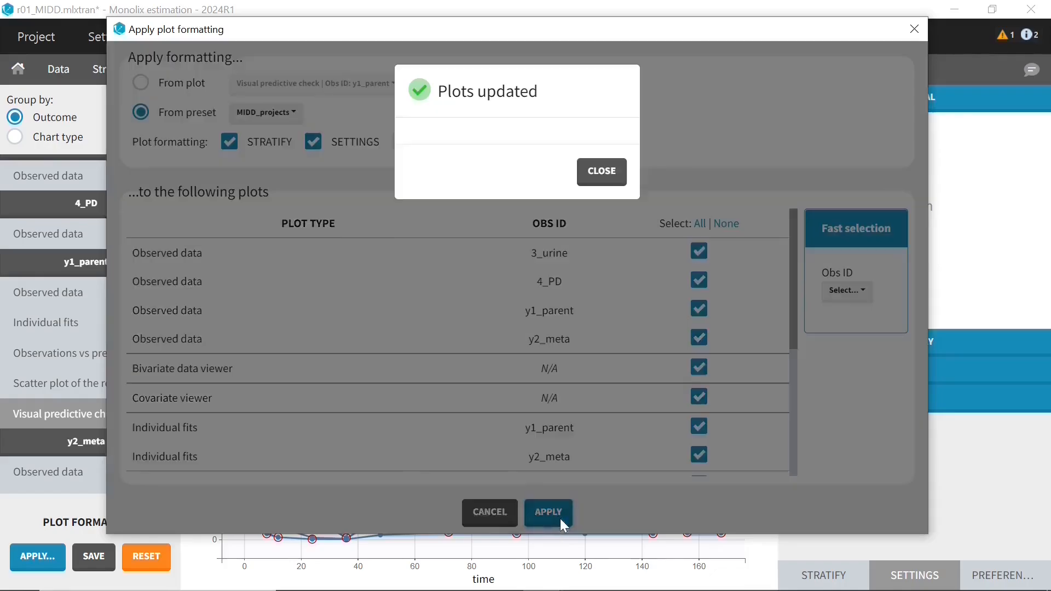
pyautogui.click(597, 171)
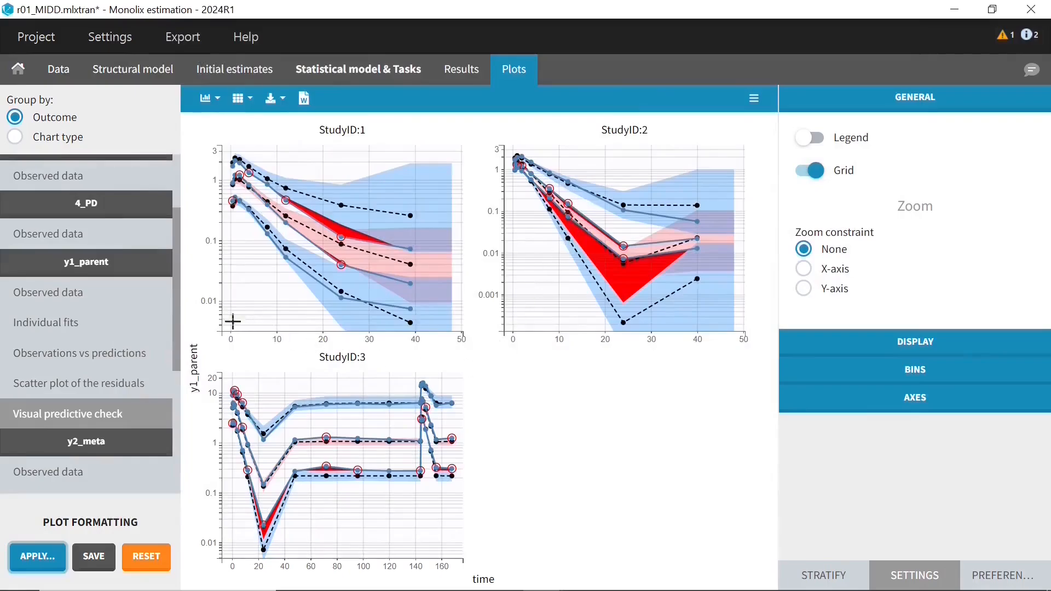
pyautogui.click(106, 304)
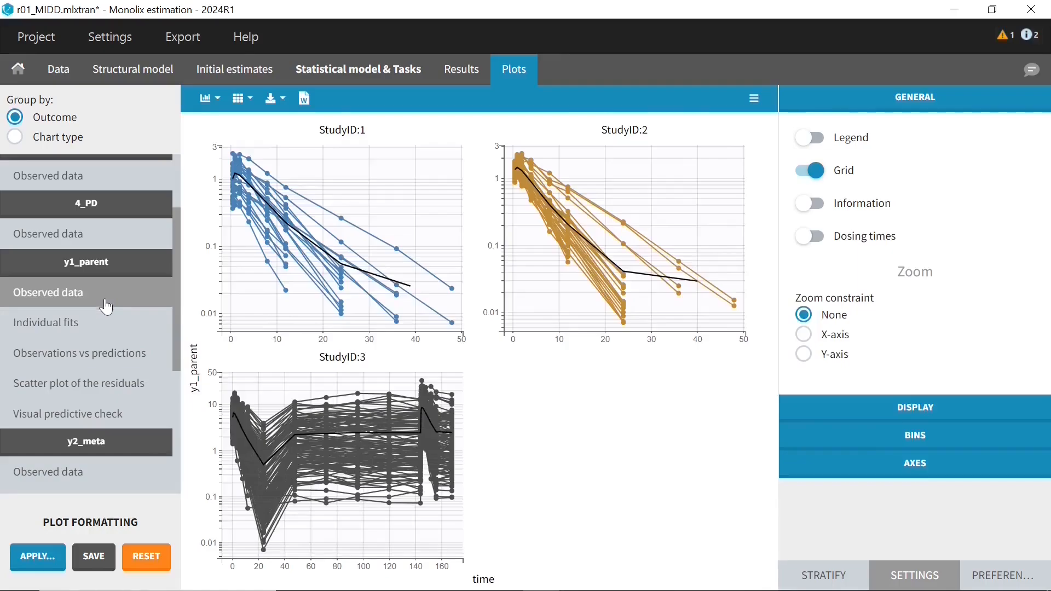
pyautogui.click(102, 360)
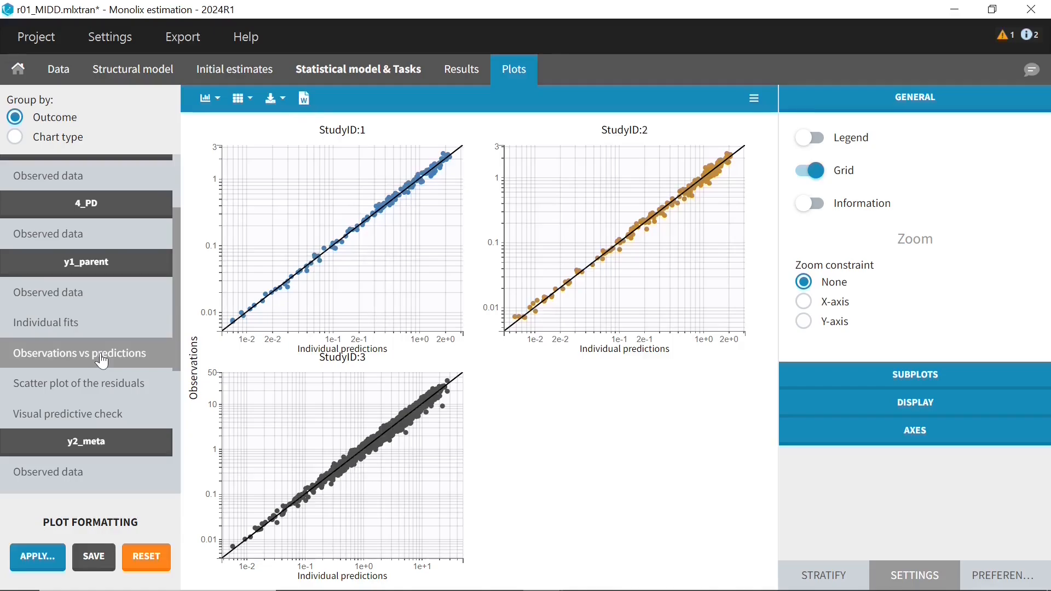
# - Reset all plot formatting to the default preset InHousePlotPreset
pyautogui.click(151, 566)
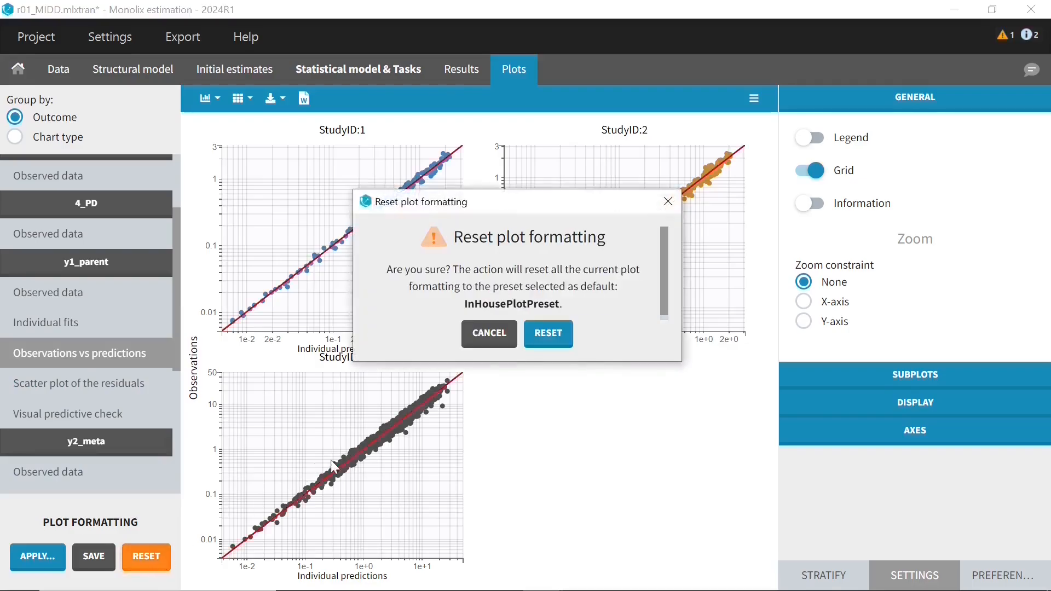
pyautogui.click(548, 346)
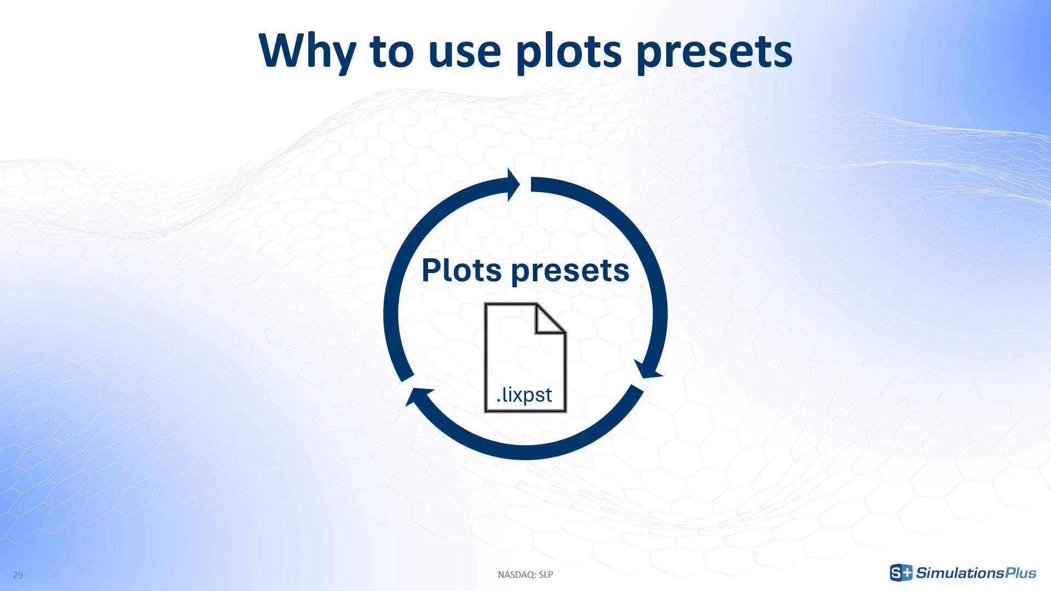
pyautogui.press('Right')
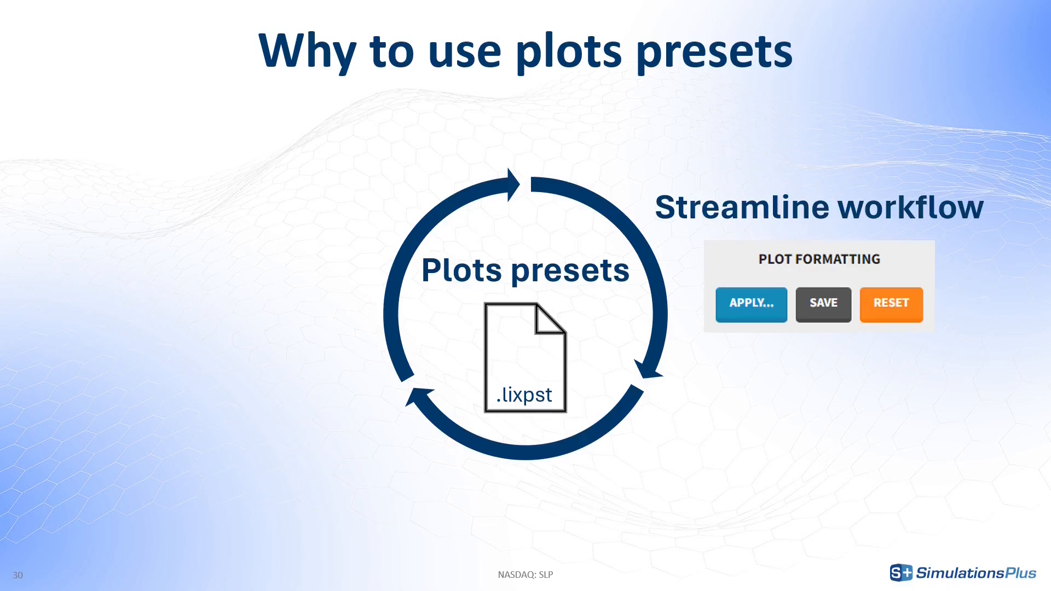
pyautogui.press('Right')
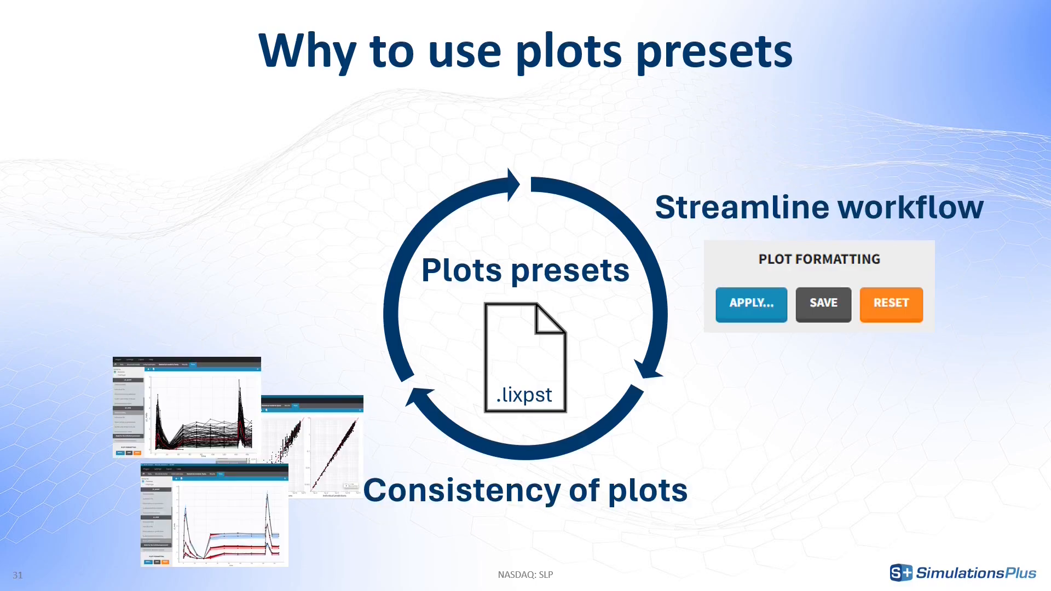